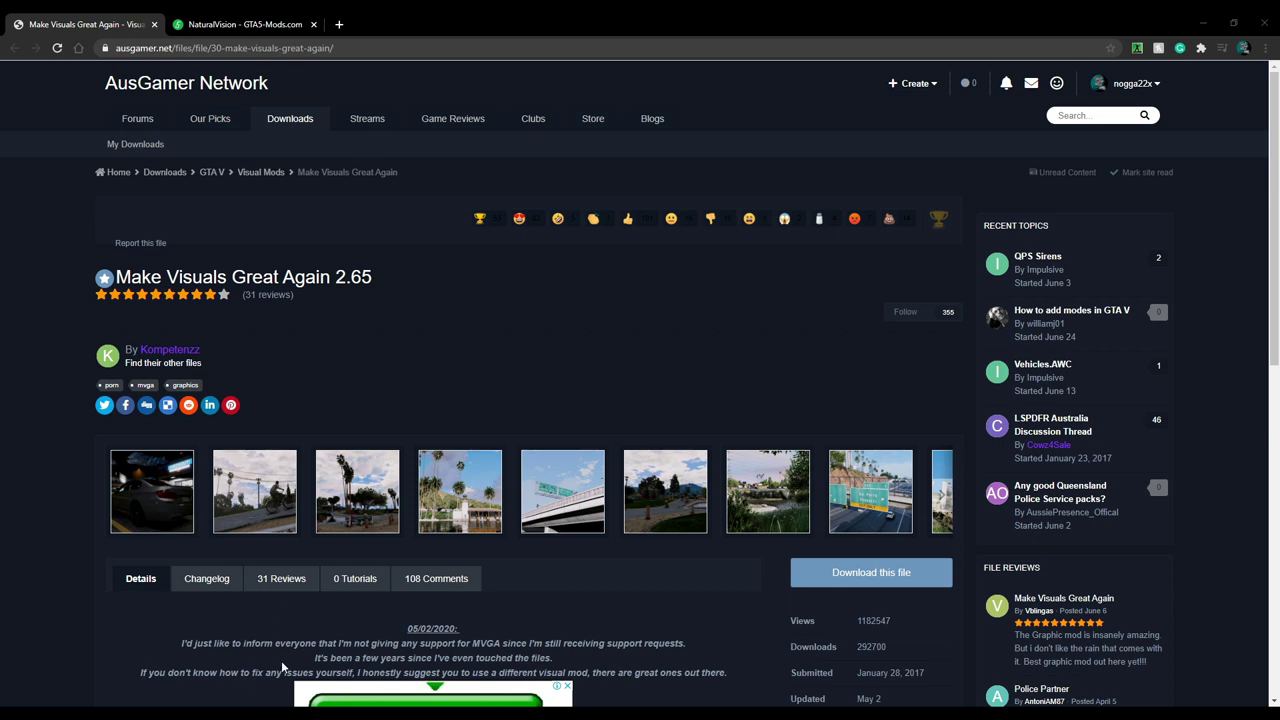
Scroll through the NaturalVision mod page, then return to the Make Visuals Great Again tab
click(202, 25)
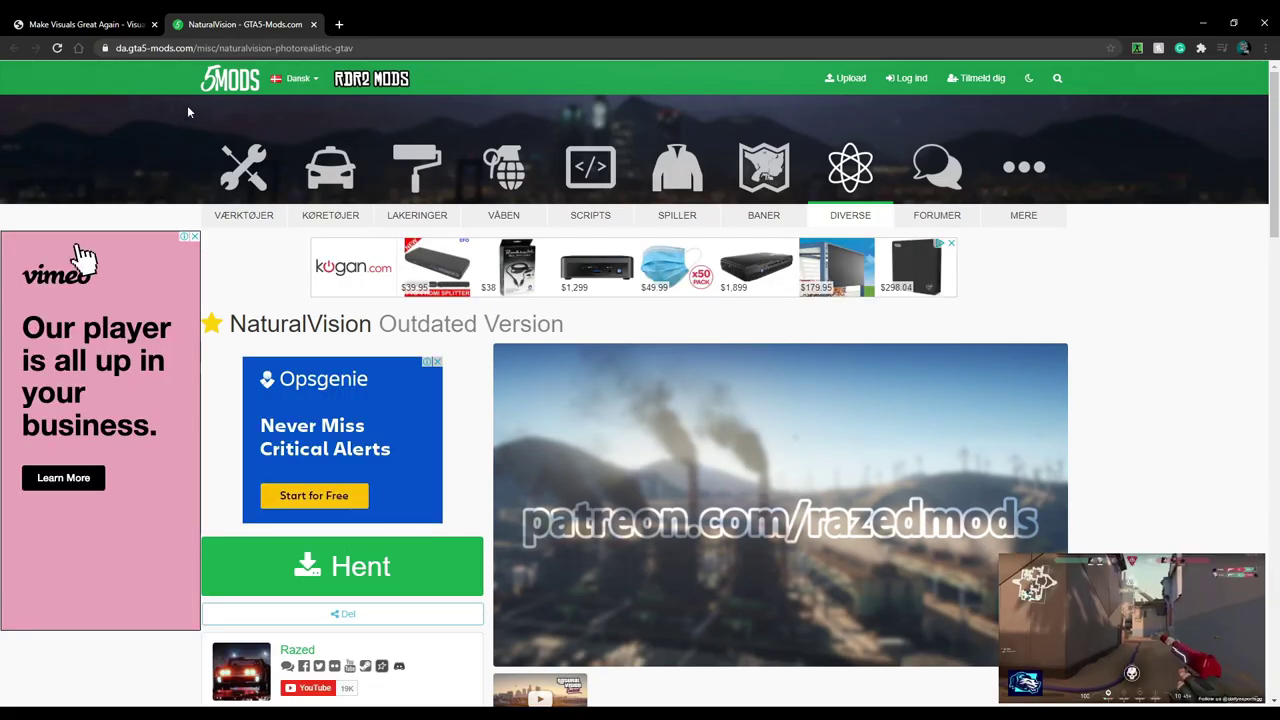
scroll(50, 250, down, 1)
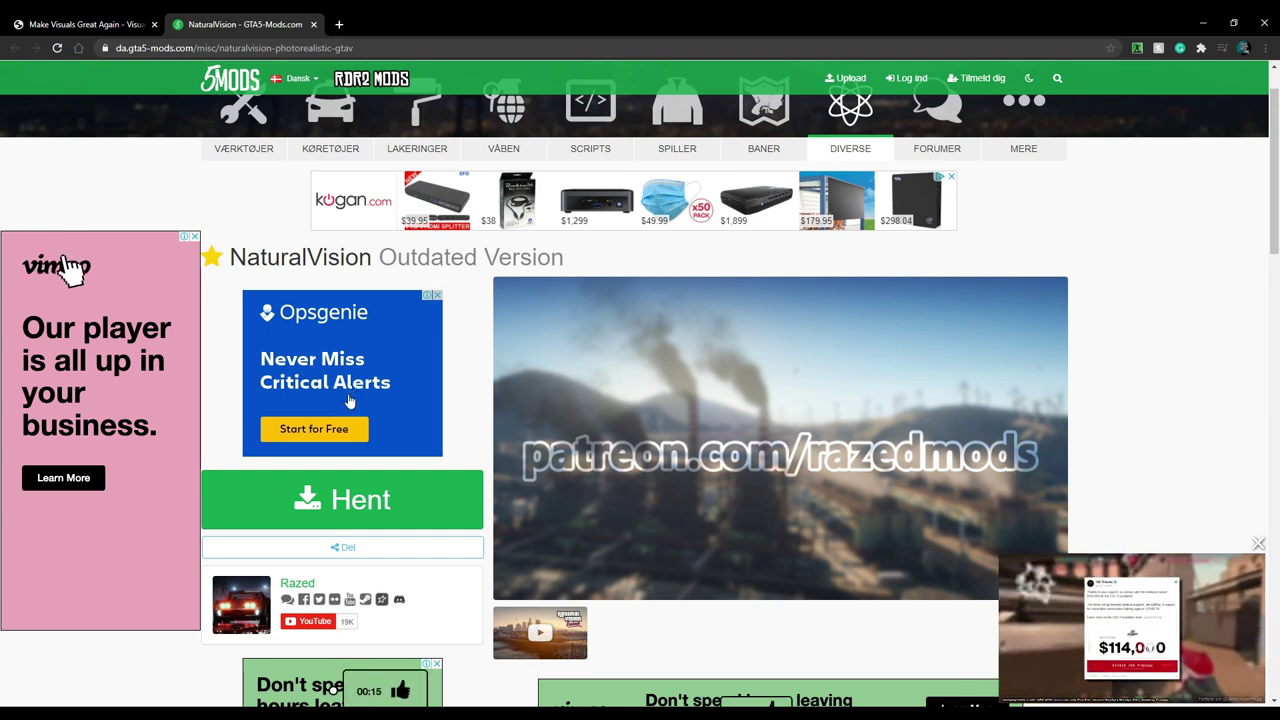
scroll(349, 401, down, 2)
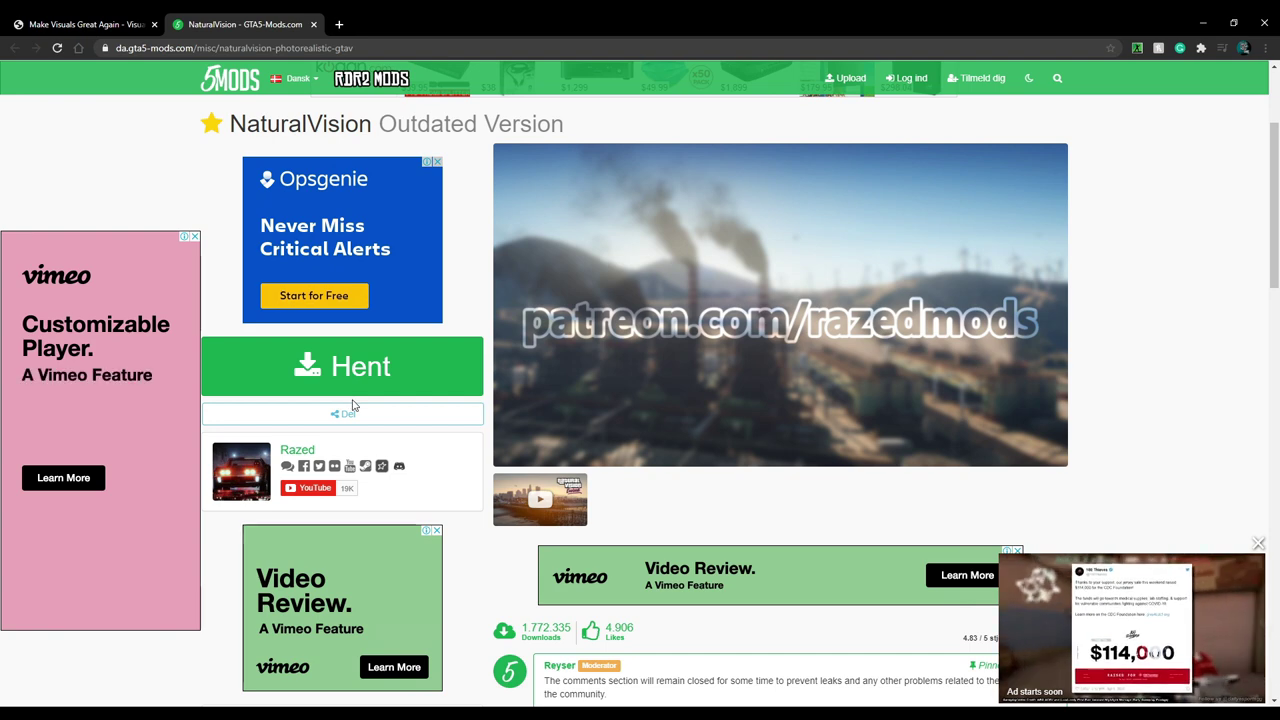
scroll(353, 405, down, 2)
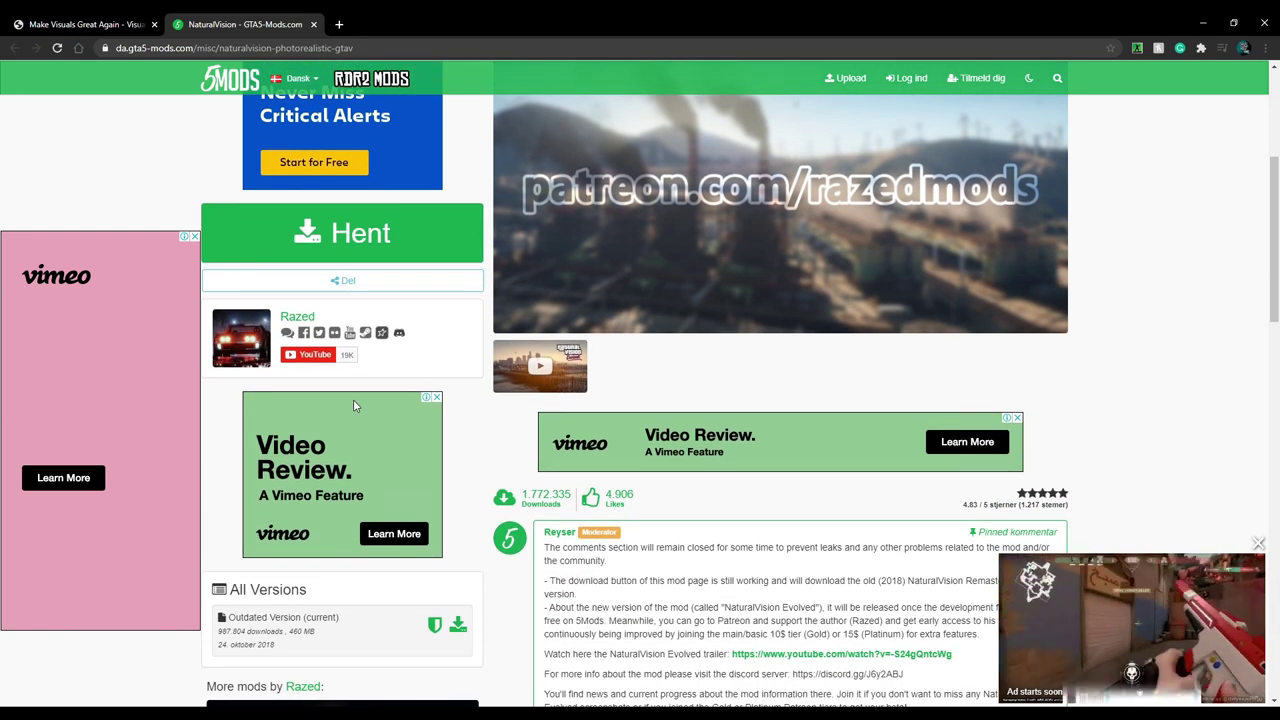
scroll(356, 405, up, 2)
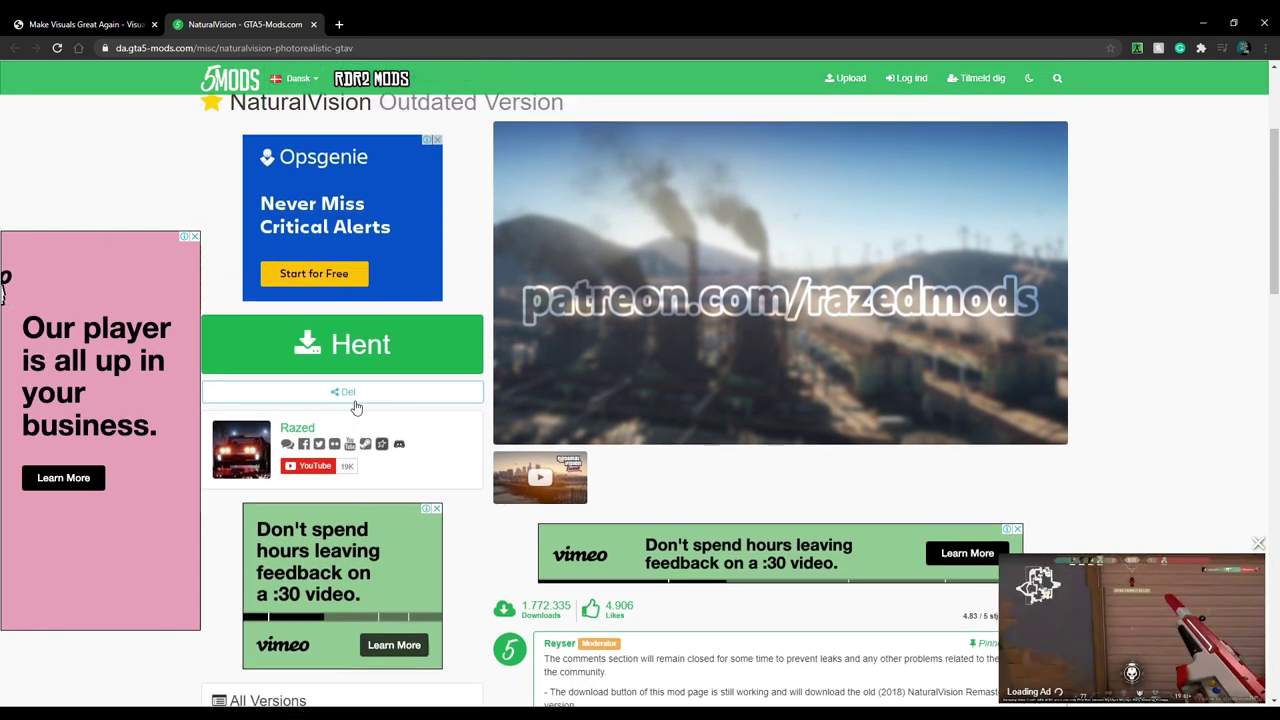
scroll(380, 402, up, 2)
click(85, 24)
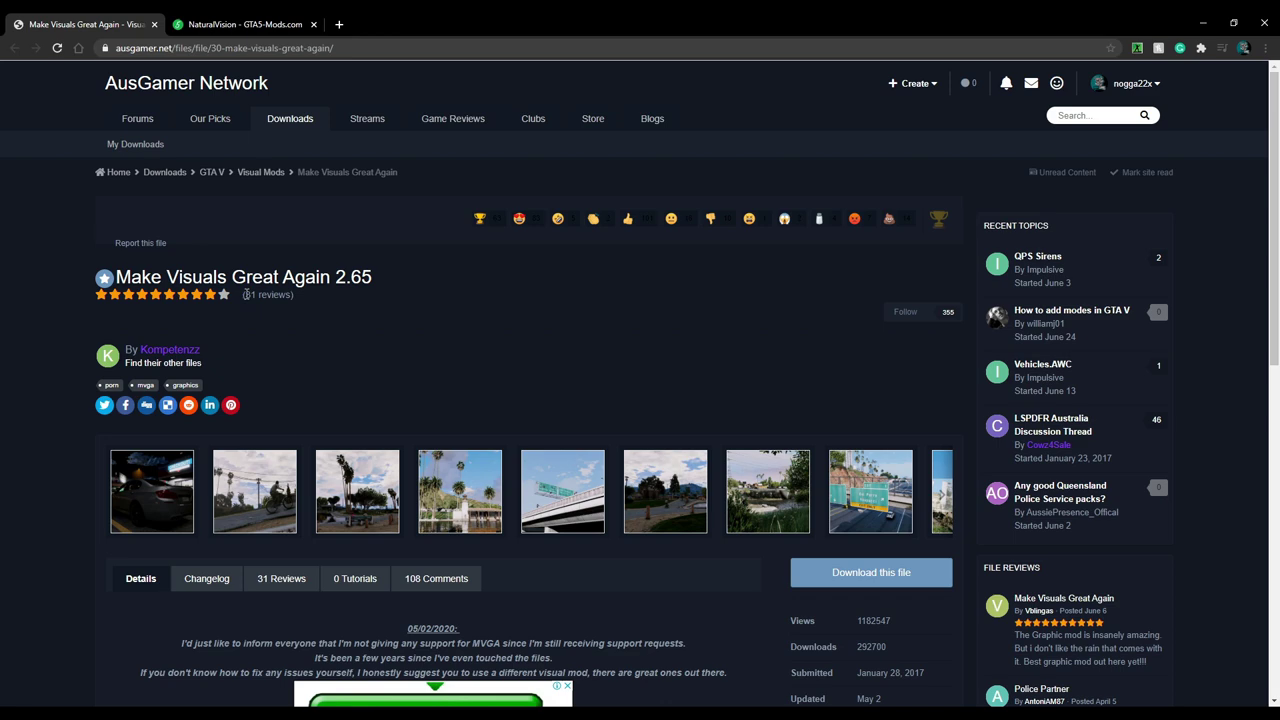
mouse_move(357, 491)
mouse_move(530, 491)
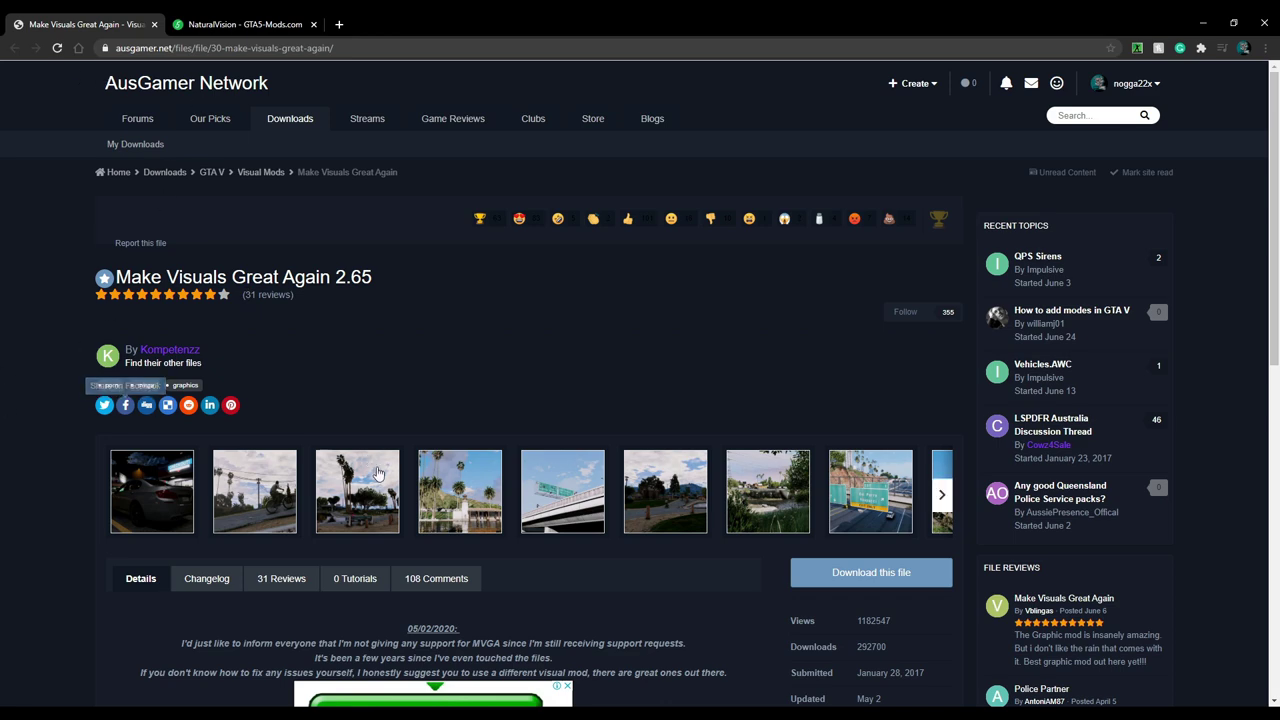
Agree to the terms and download the Make Visuals Great Again v2.65 zip, opening it when finished
scroll(378, 474, down, 3)
scroll(930, 535, up, 3)
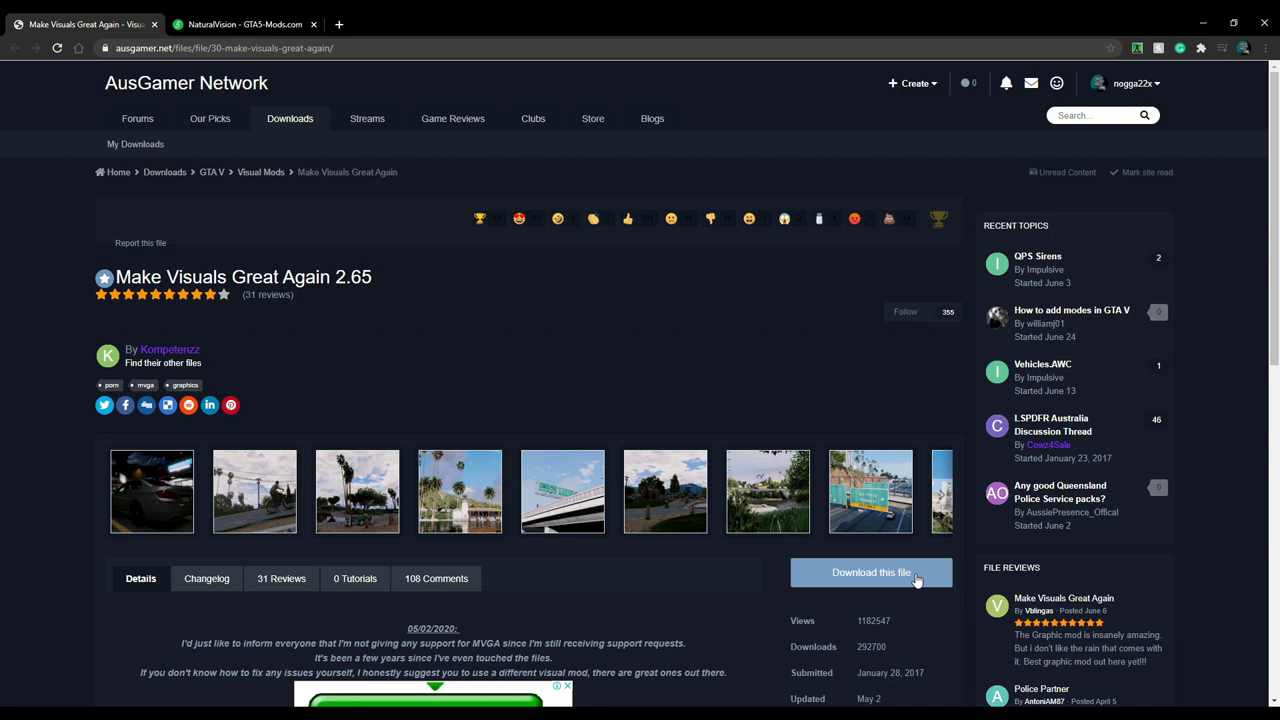
click(915, 575)
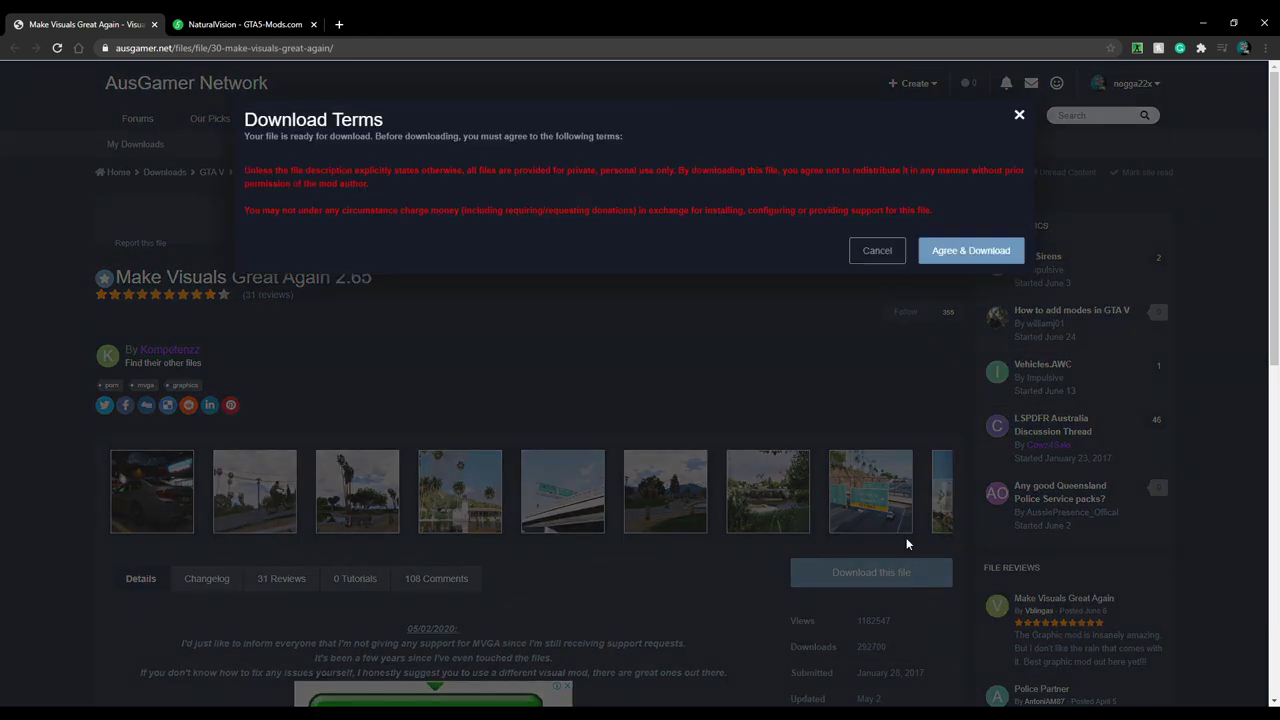
click(971, 250)
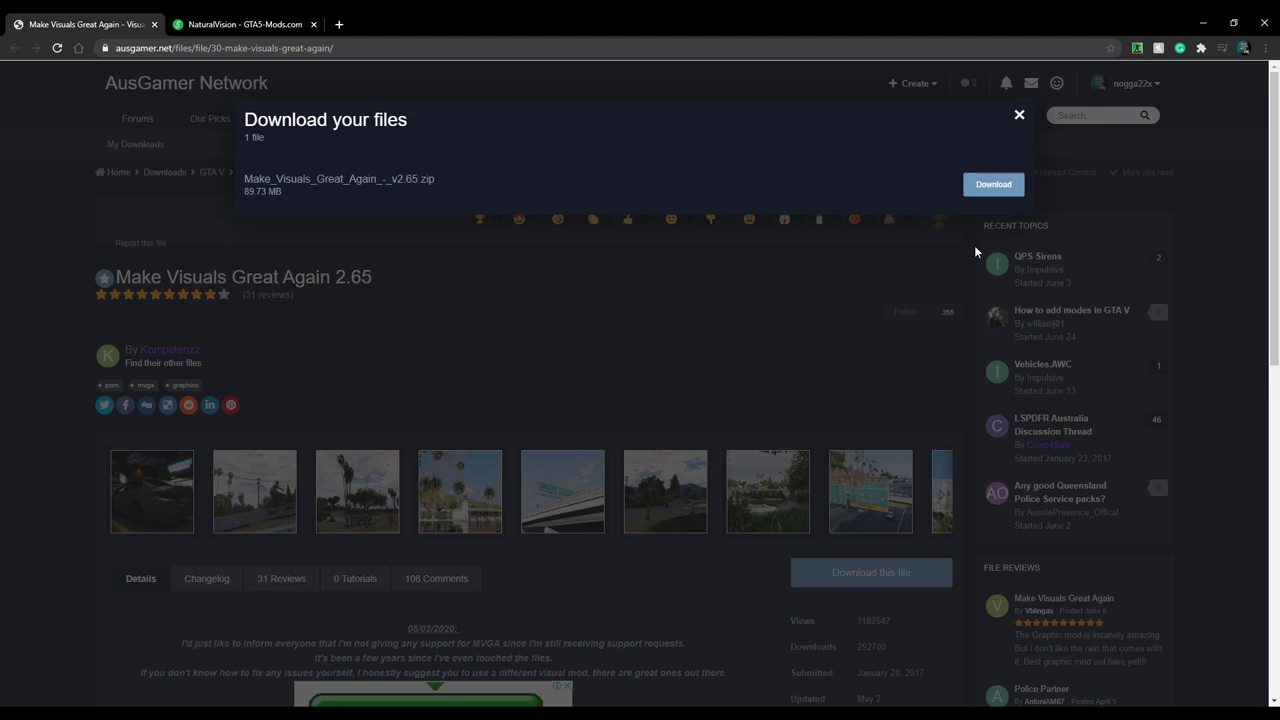
click(988, 184)
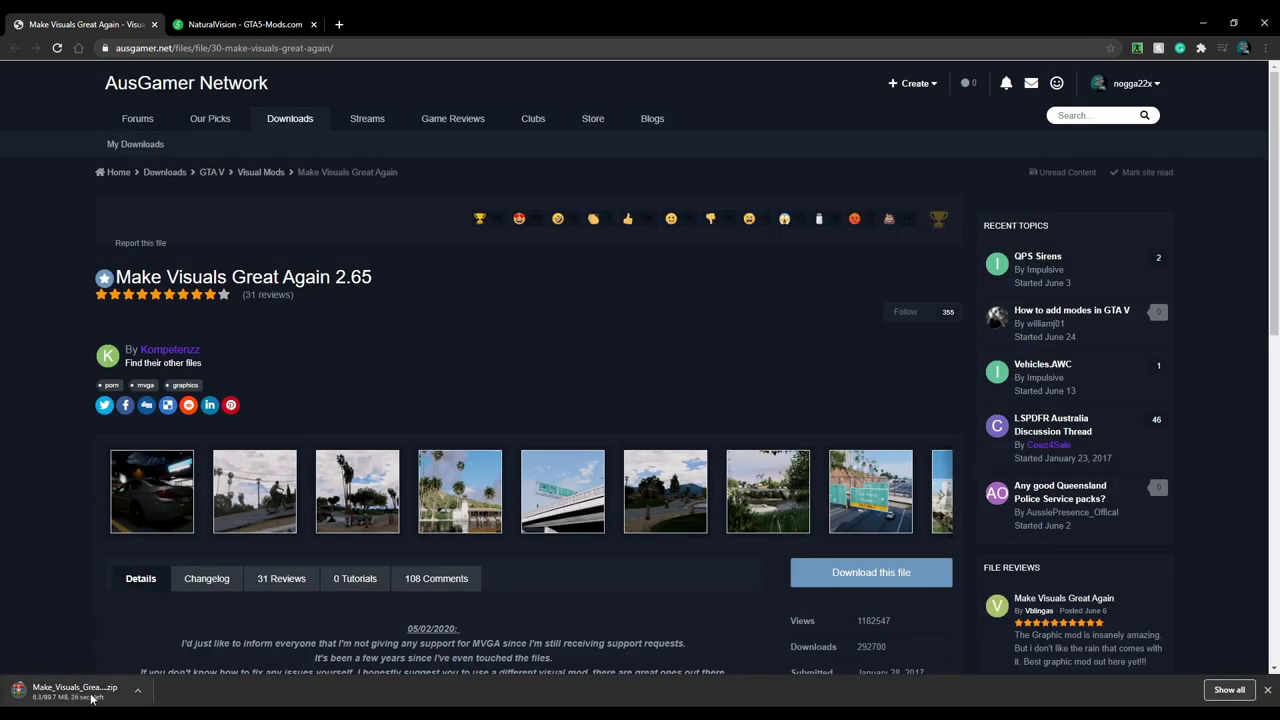
click(95, 697)
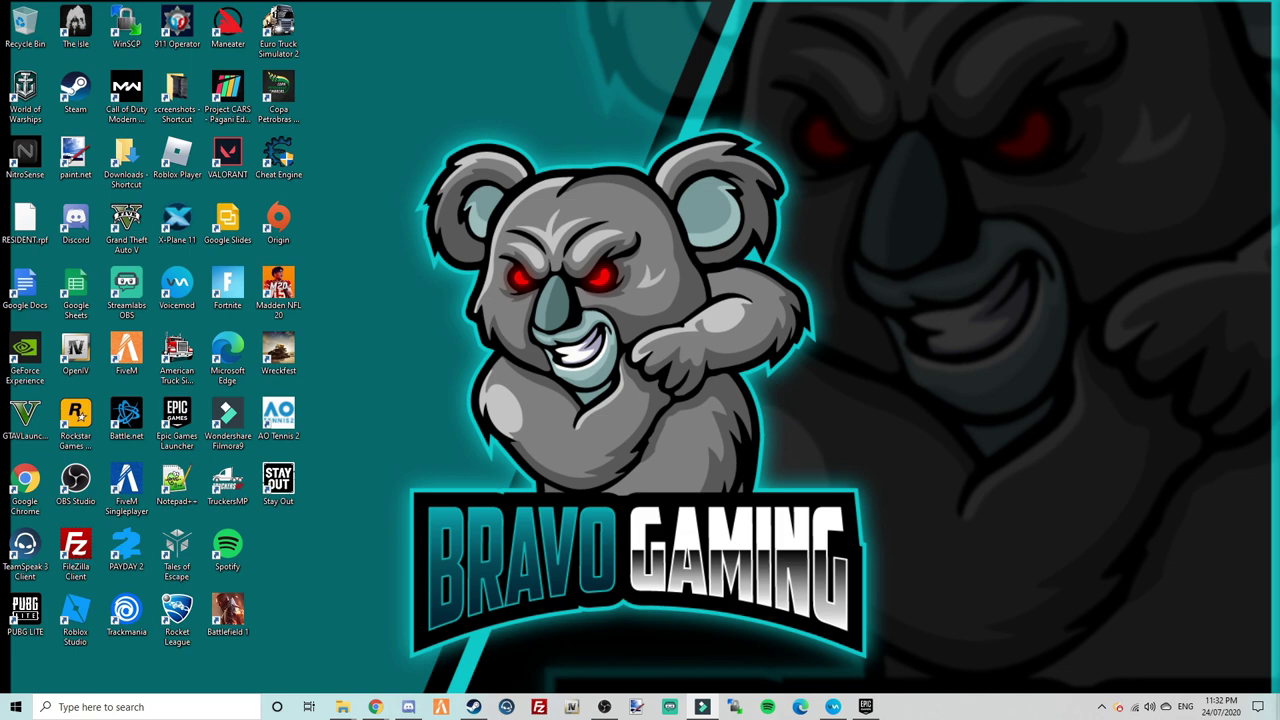
Search for fivem and open the FiveM installation folder via its shortcut's file location
click(206, 706)
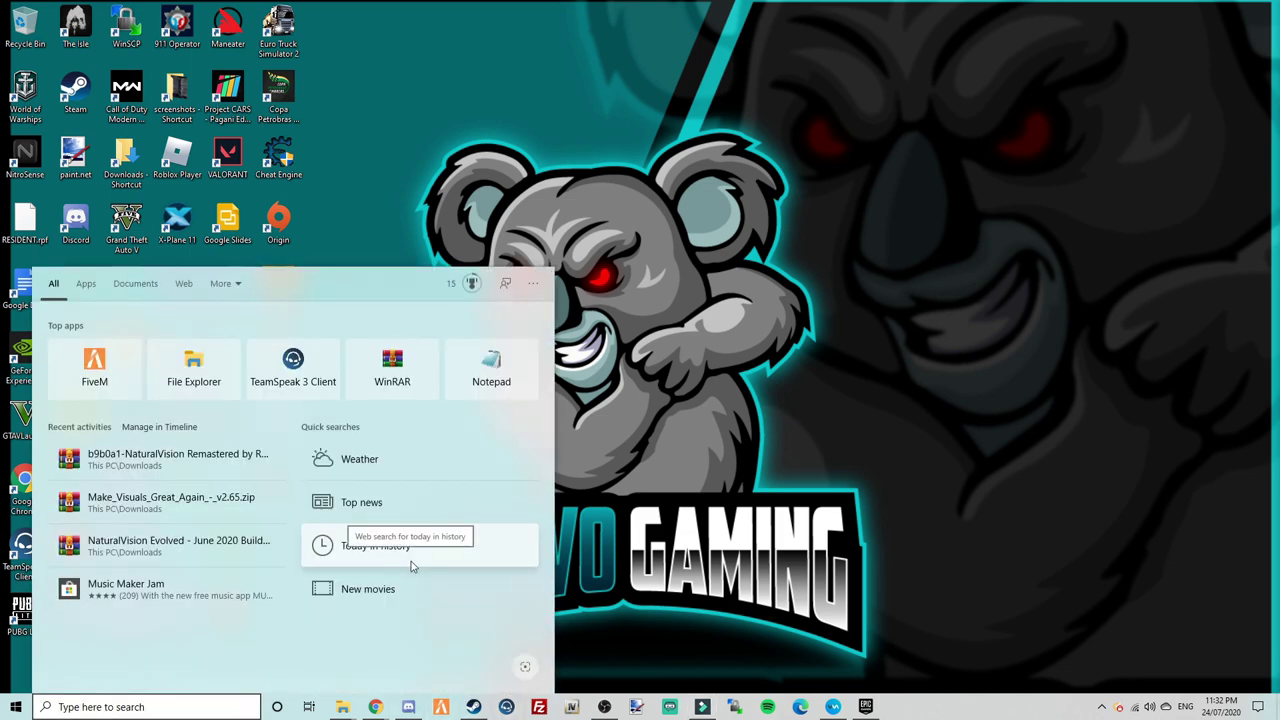
text(fivem)
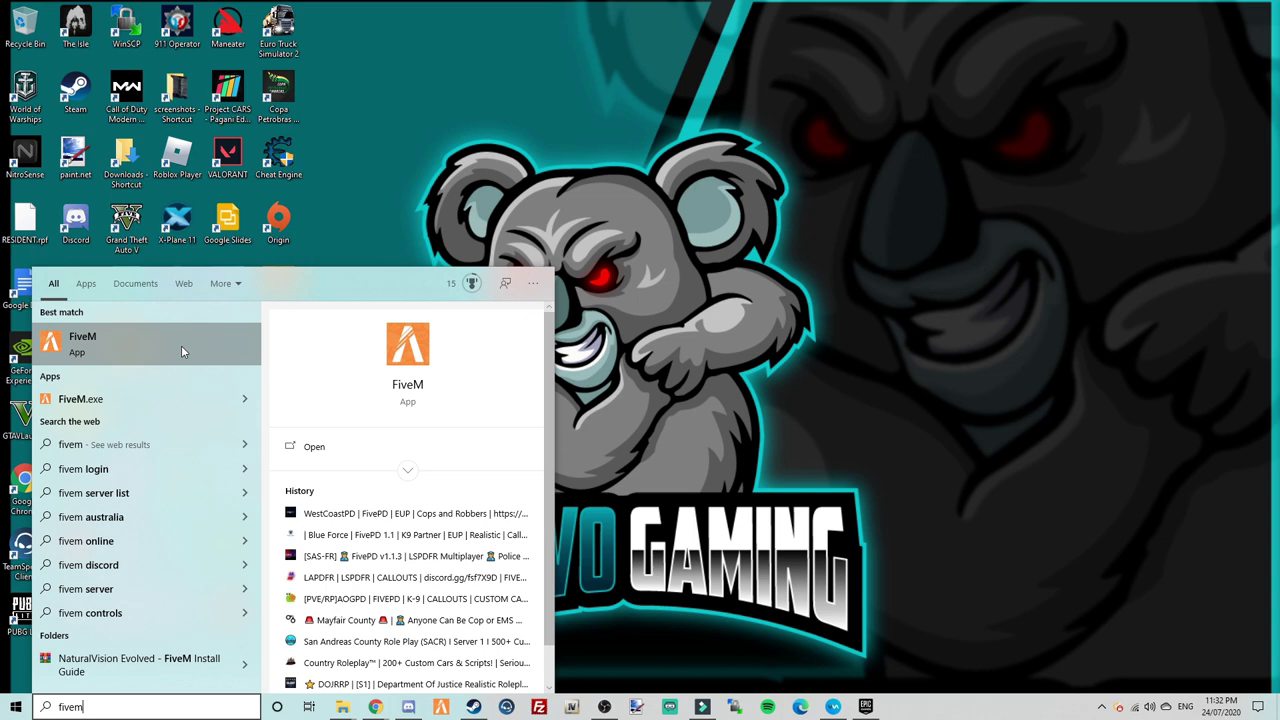
right_click(181, 345)
click(220, 378)
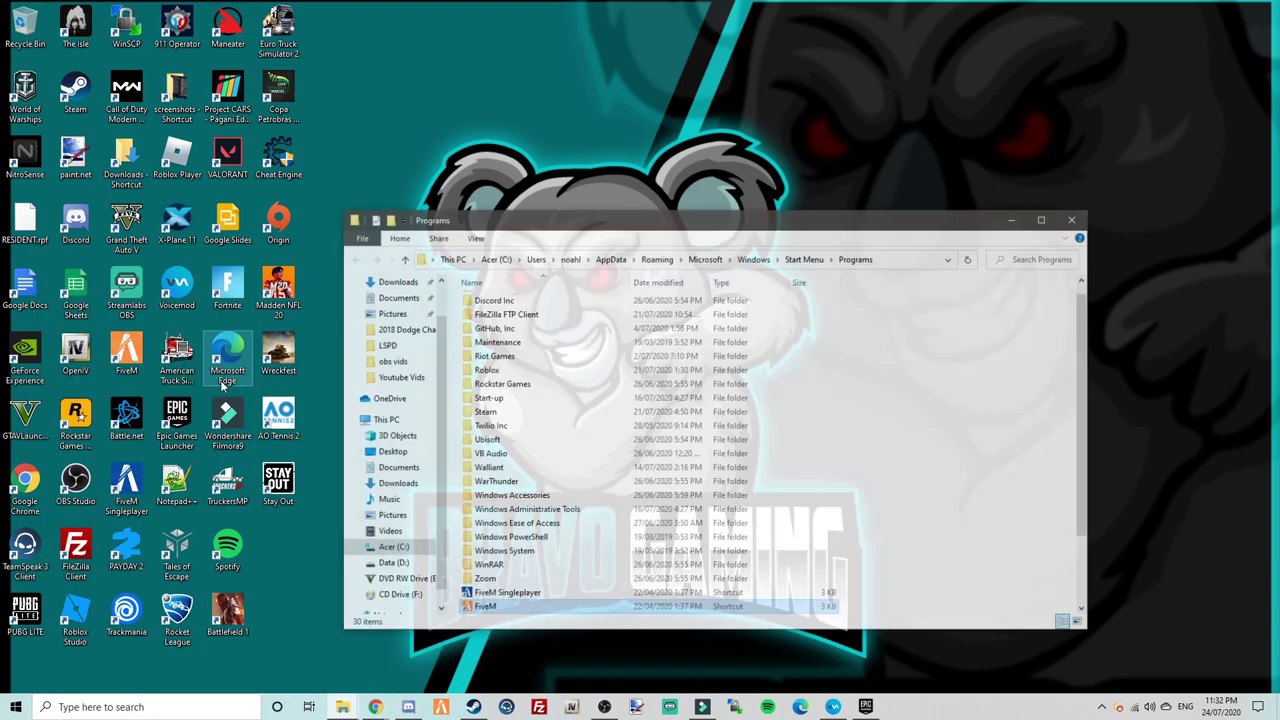
right_click(541, 611)
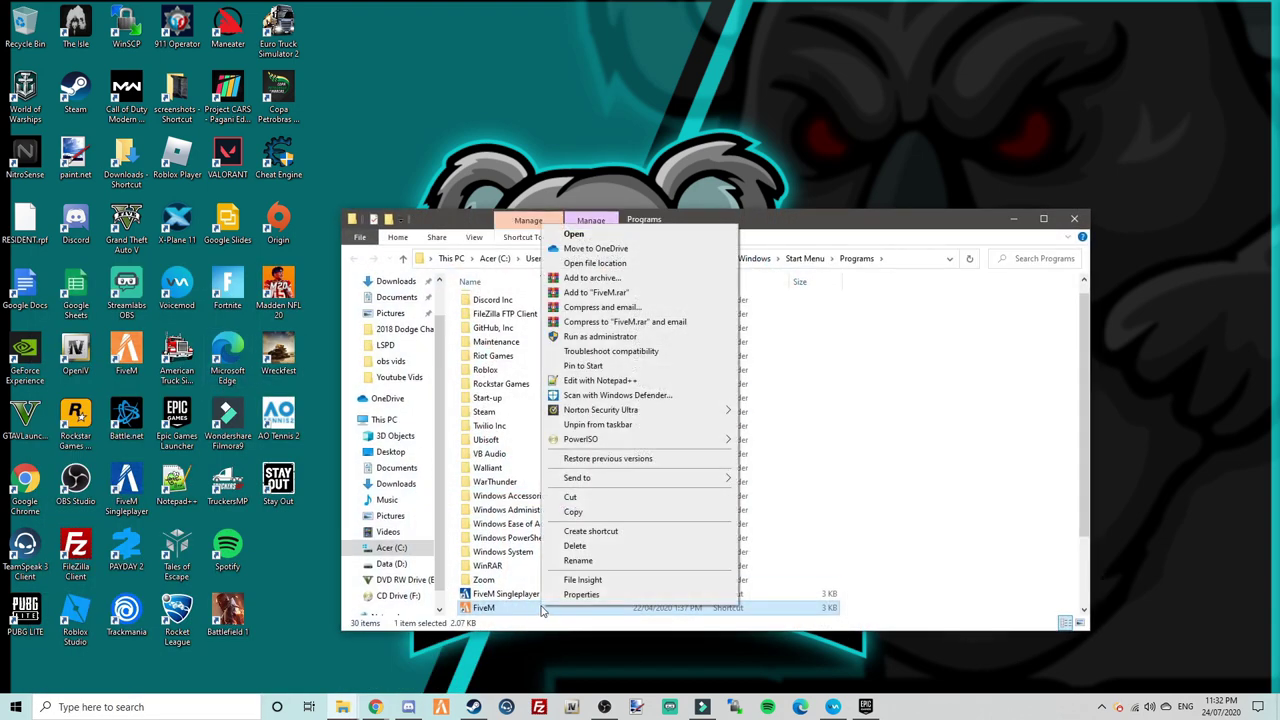
click(580, 264)
Open FiveM Application Data > citizen > common > data
click(538, 303)
double_click(538, 304)
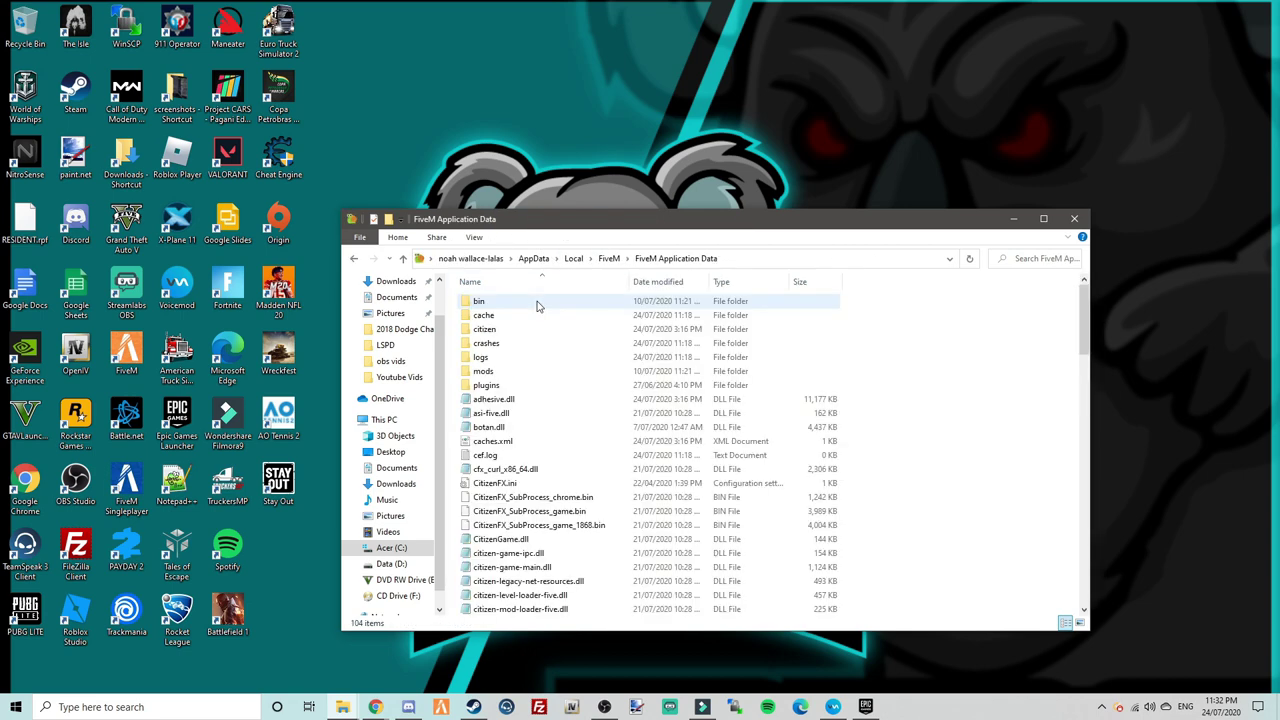
double_click(530, 330)
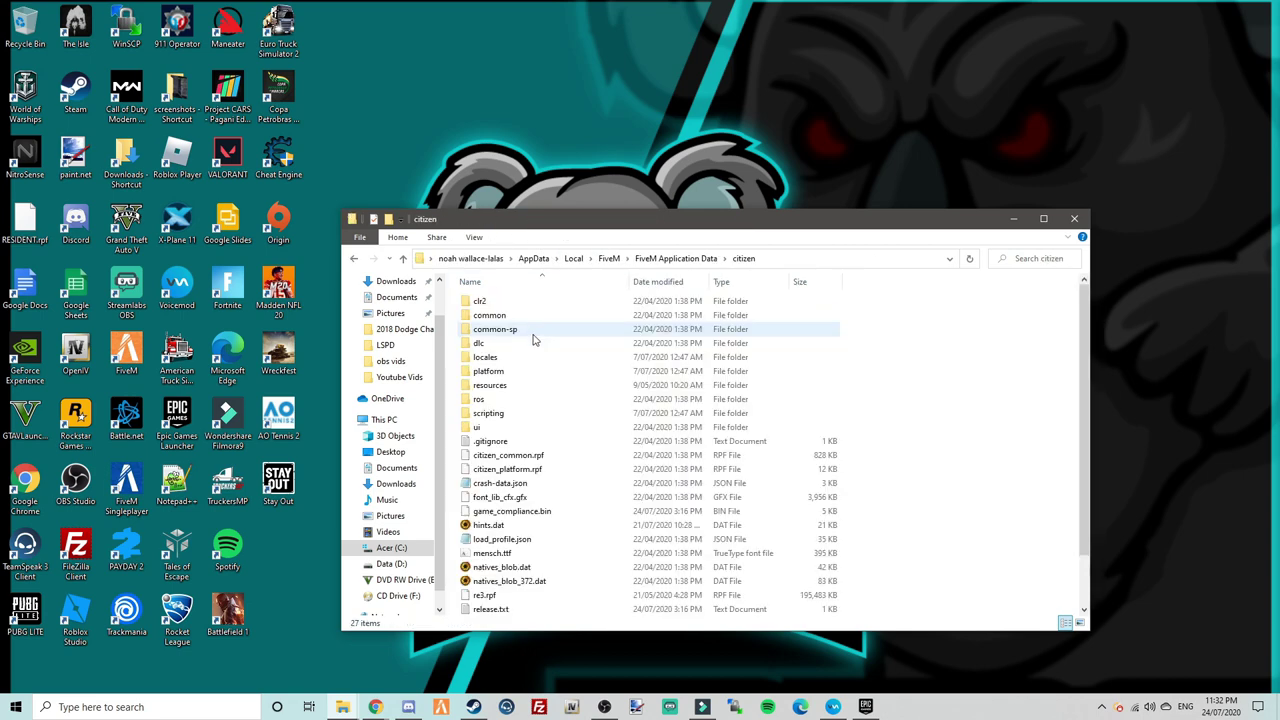
click(527, 317)
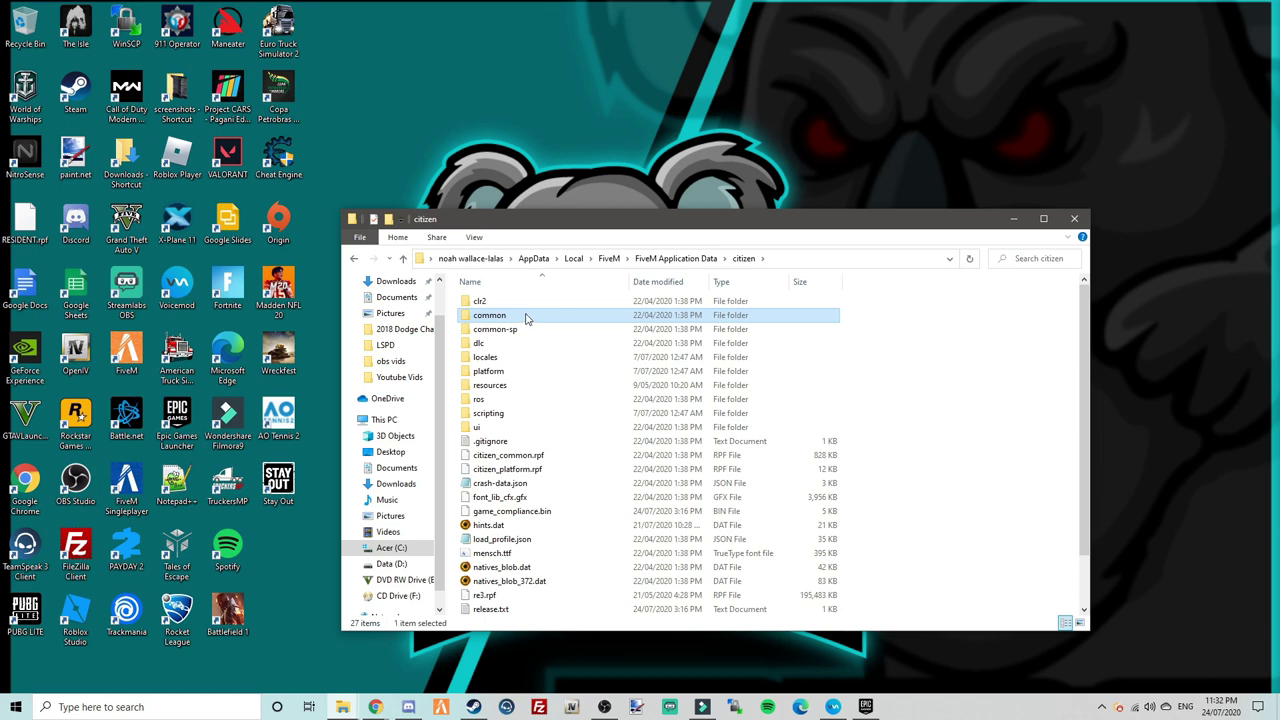
double_click(527, 317)
double_click(523, 304)
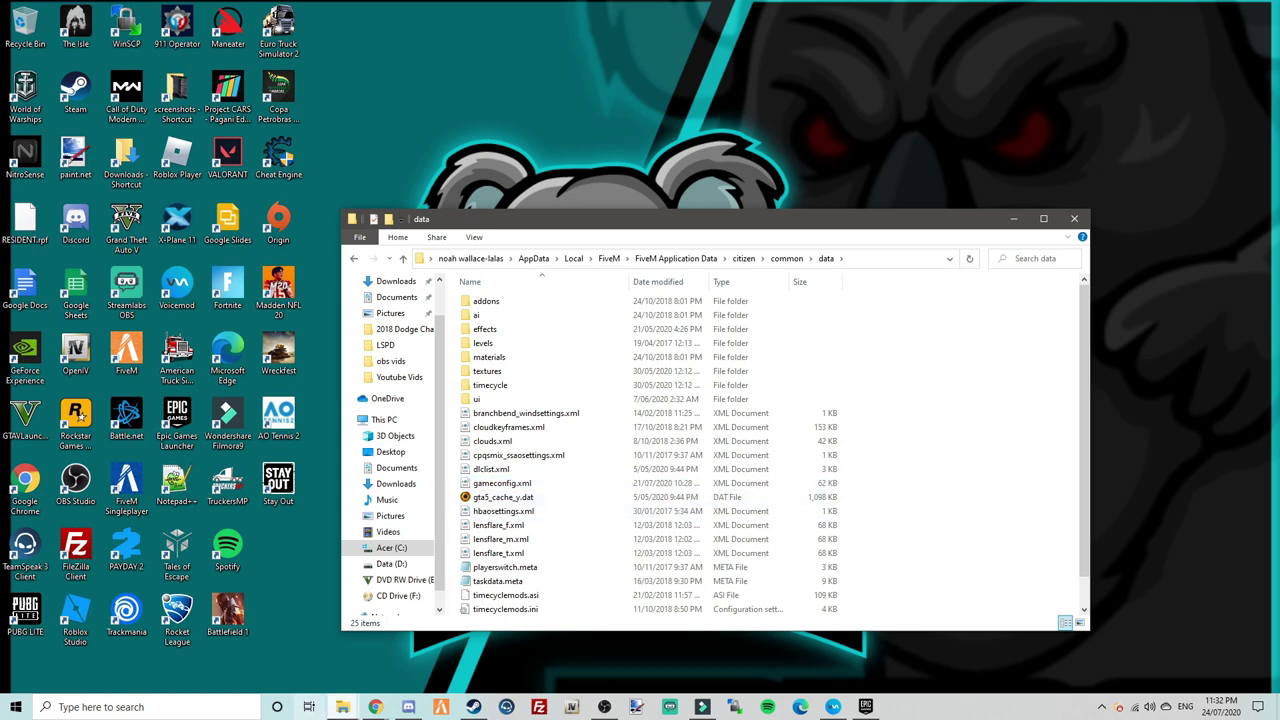
mouse_move(342, 707)
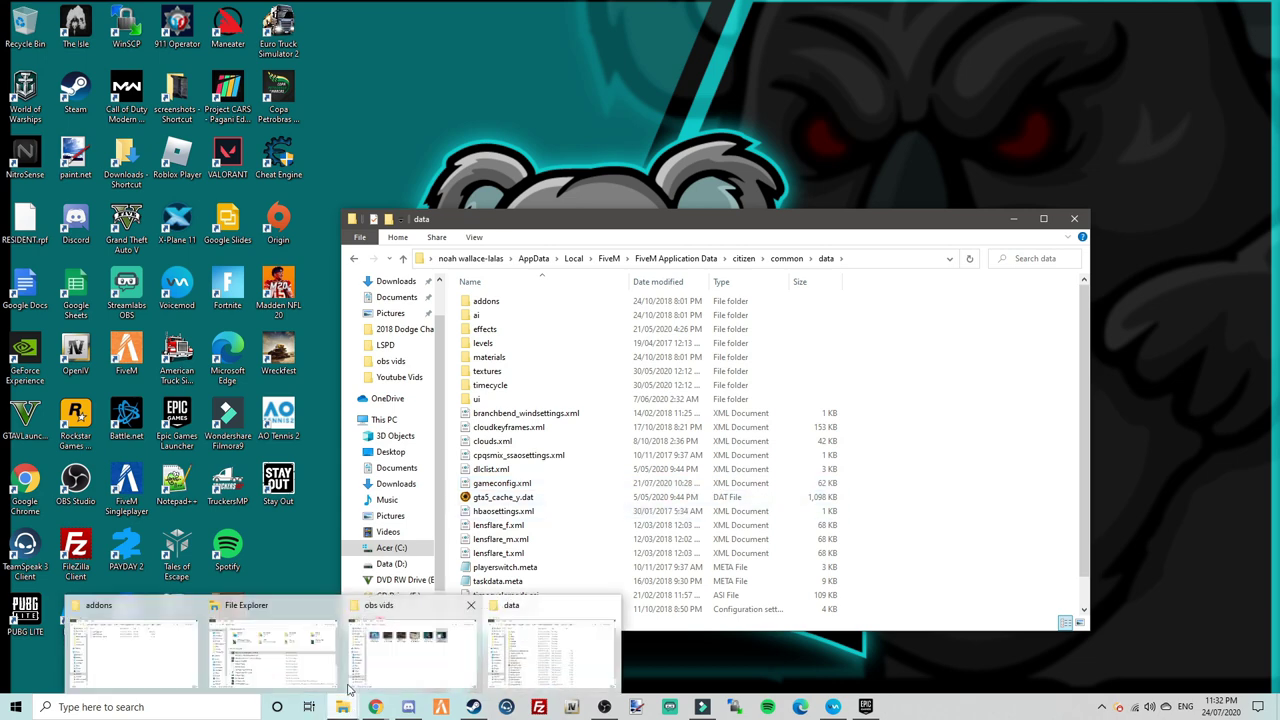
Open the Make Visuals Great Again zip, snapping the data folder left and WinRAR right
click(268, 650)
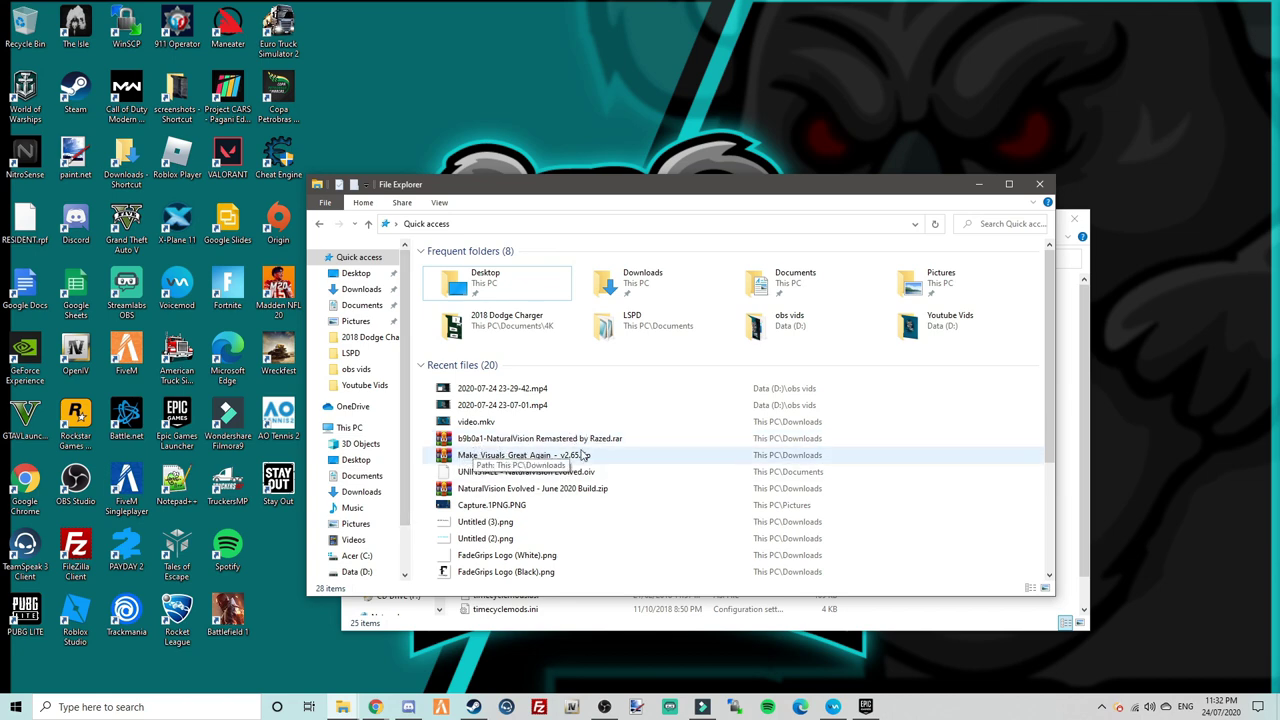
double_click(585, 455)
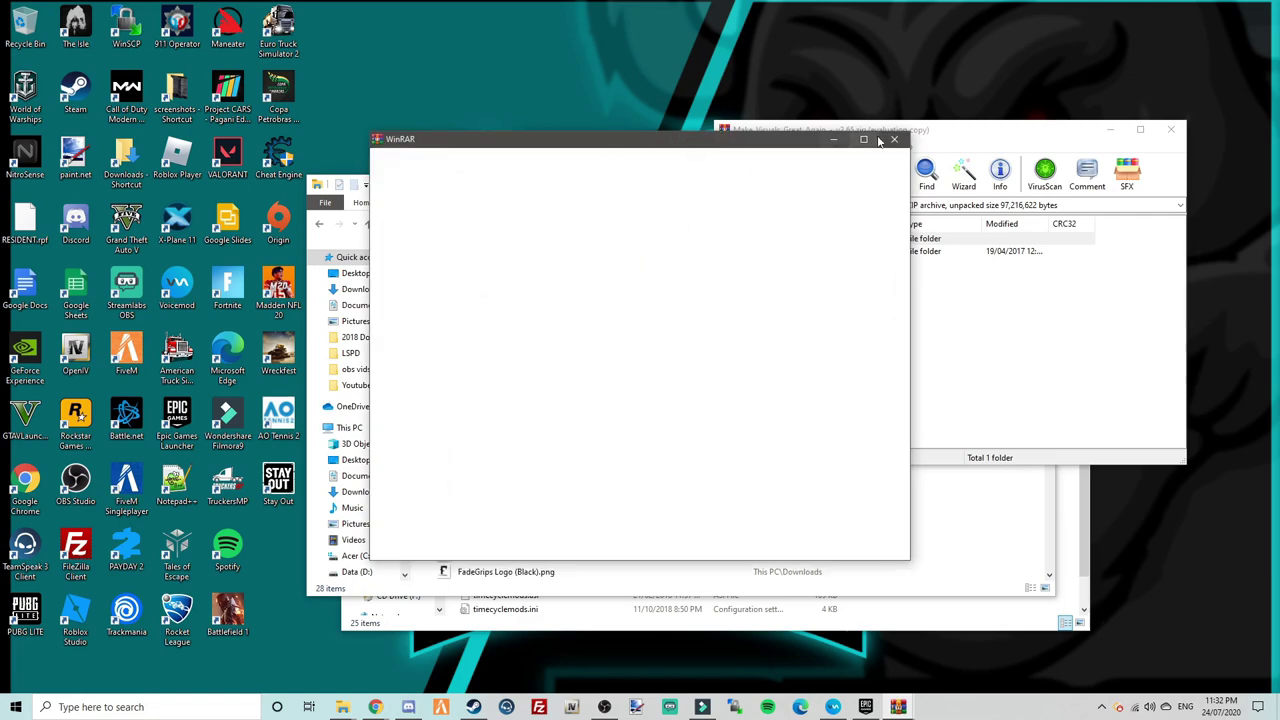
click(885, 141)
click(628, 206)
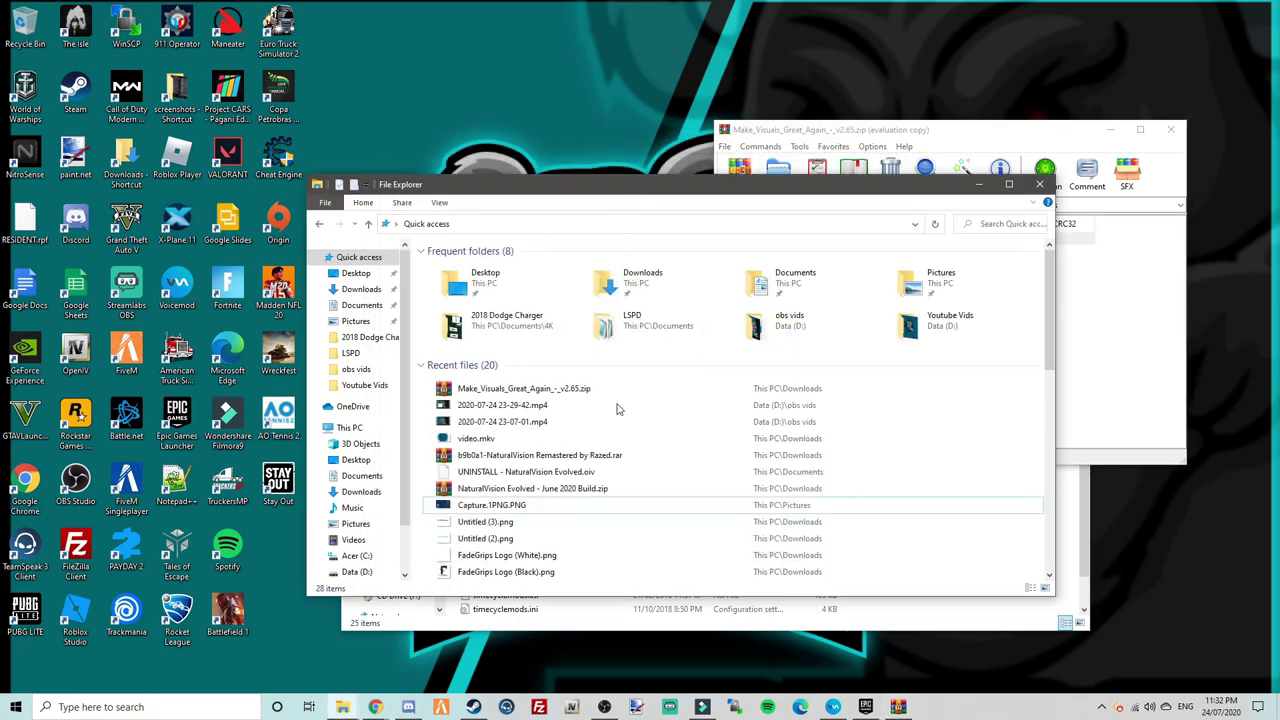
click(979, 184)
key(super+Left)
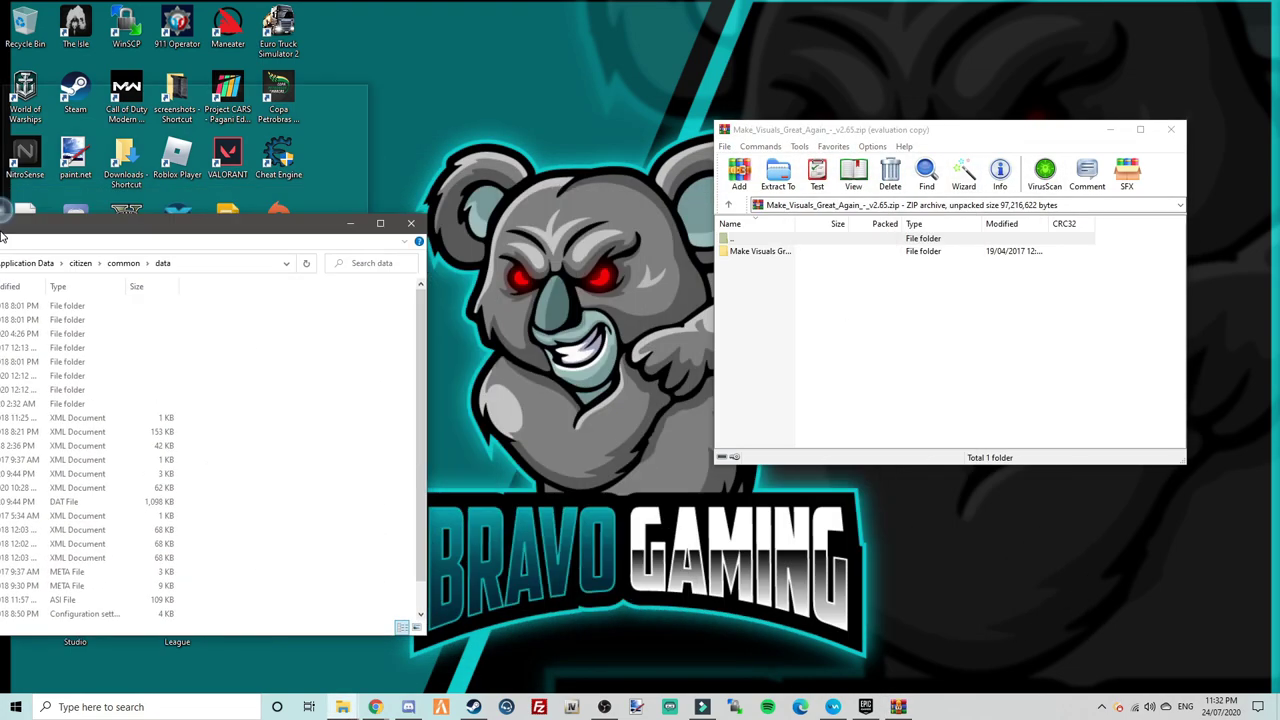
click(737, 177)
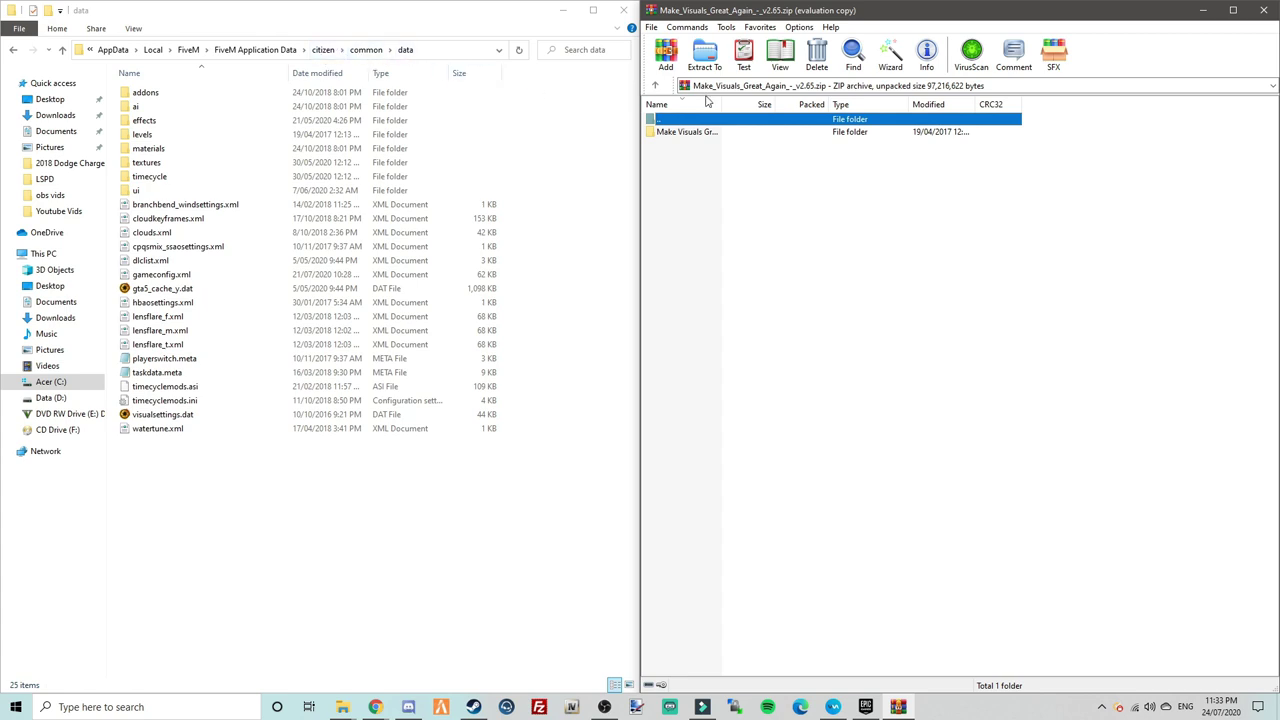
Browse Manual Installation's update.rpf to common\data and select timecycle, levels, visualsettings.dat and hbaosettings.xml
double_click(690, 131)
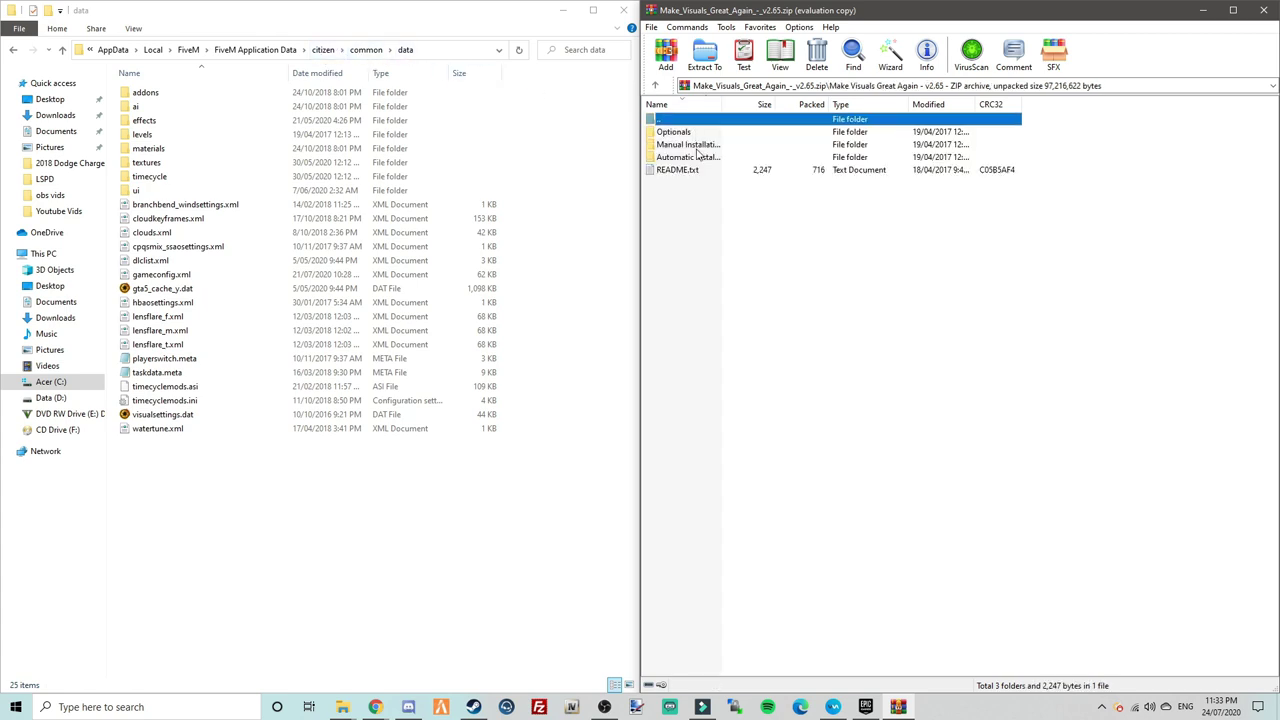
double_click(695, 145)
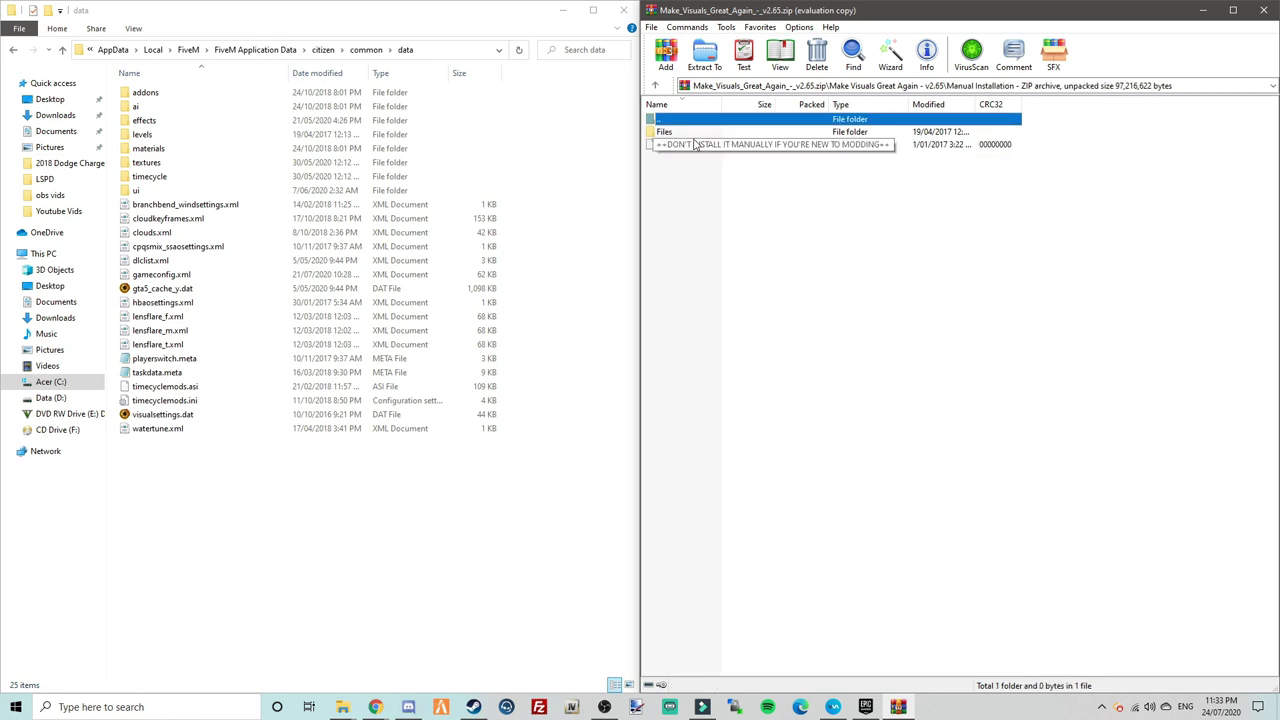
double_click(688, 133)
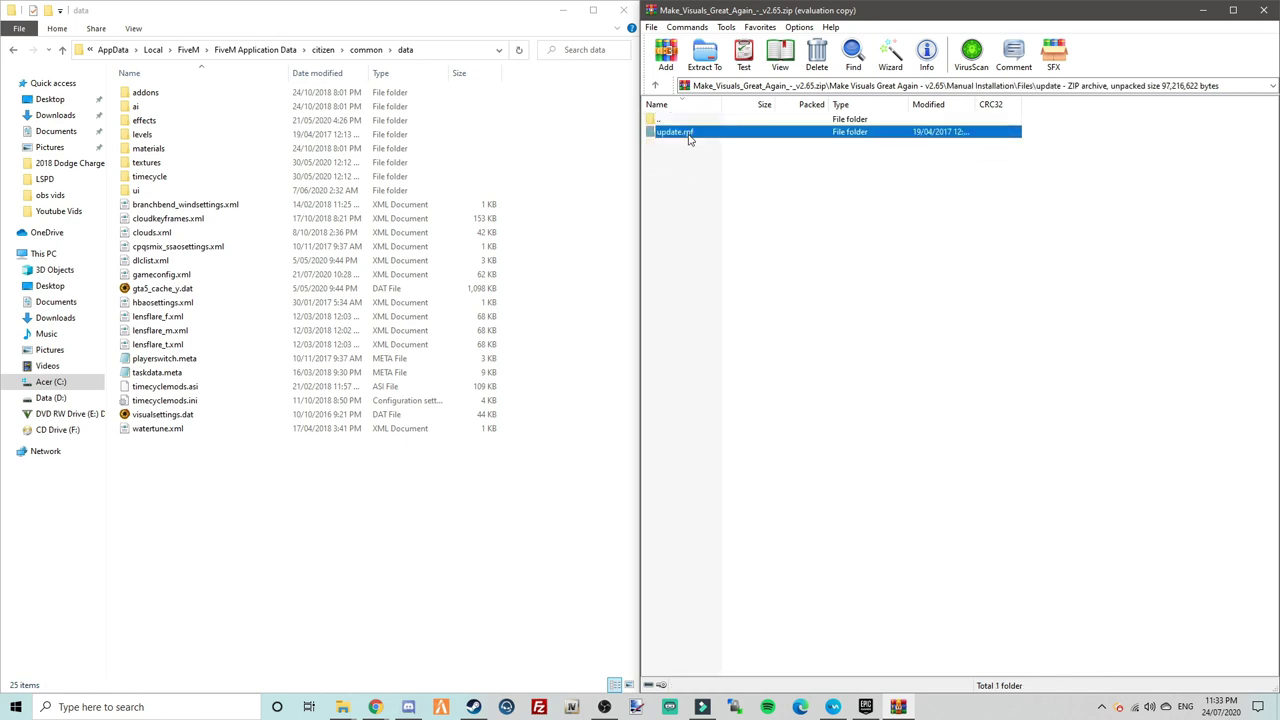
double_click(688, 138)
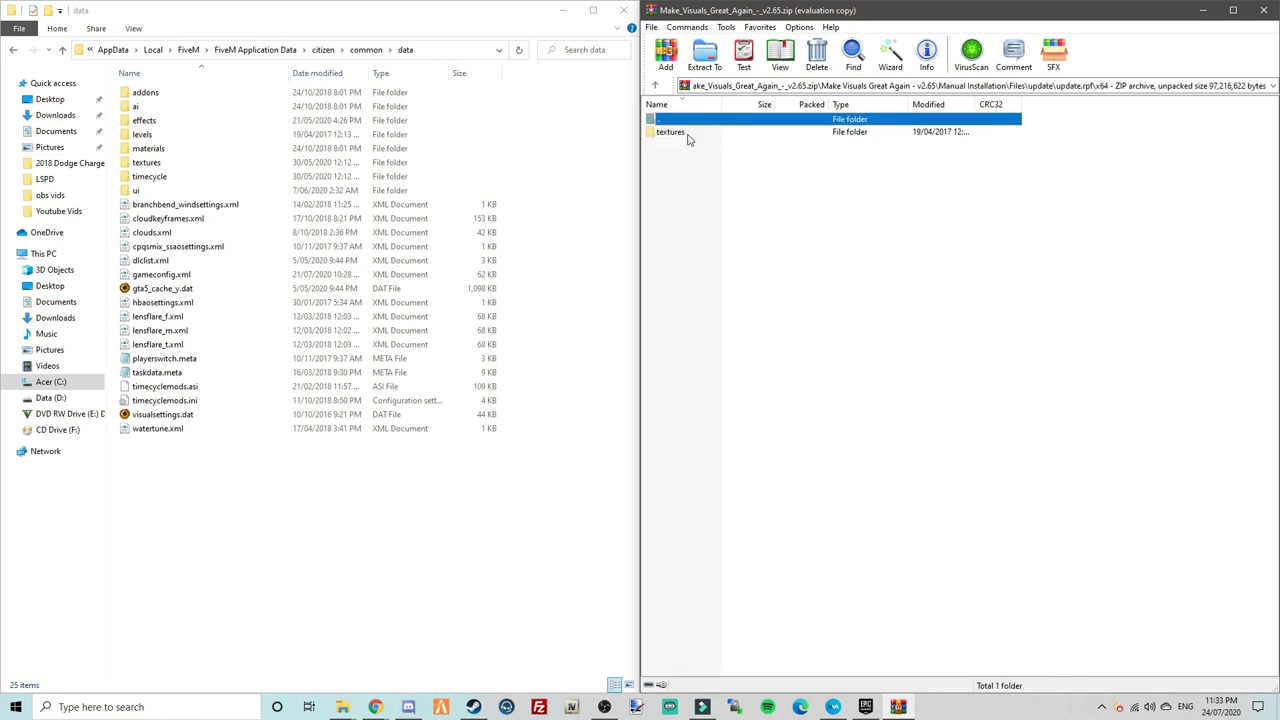
click(688, 134)
mouse_move(688, 140)
mouse_down()
mouse_move(768, 297)
mouse_move(684, 120)
mouse_up()
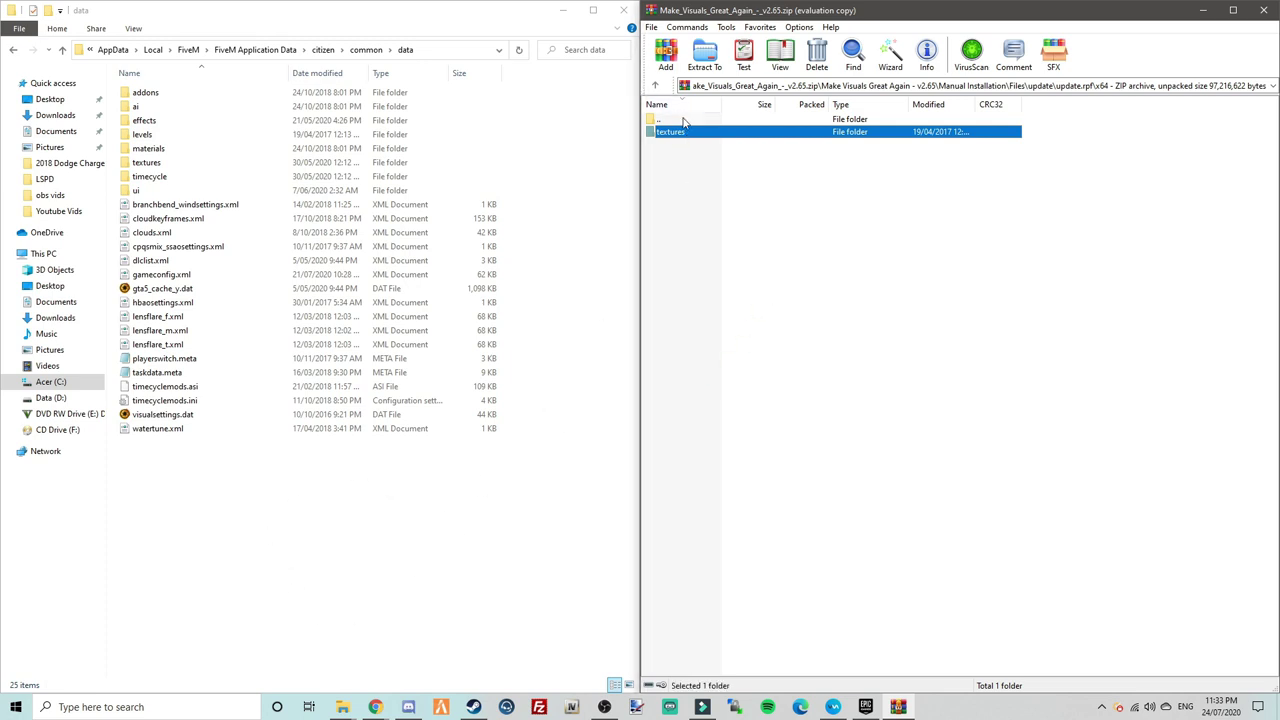
double_click(682, 120)
double_click(680, 143)
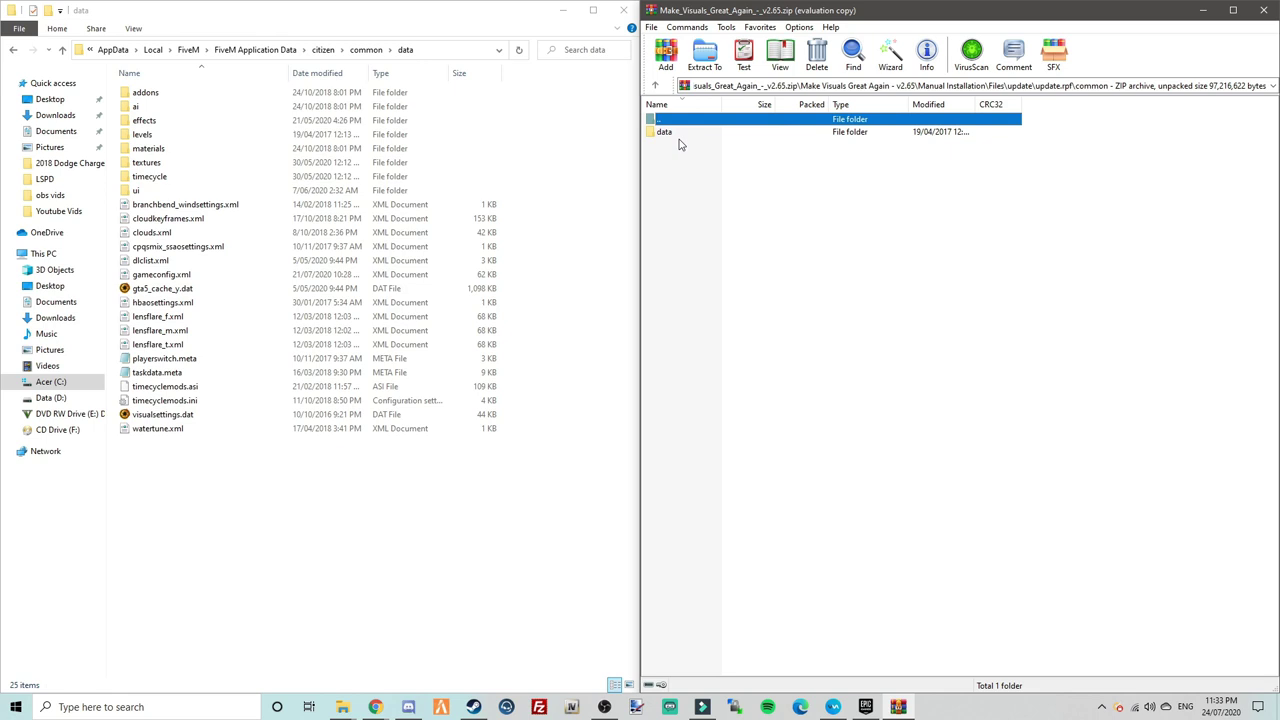
click(677, 133)
double_click(677, 133)
mouse_move(673, 207)
mouse_down()
mouse_move(675, 143)
mouse_move(847, 334)
mouse_move(707, 144)
mouse_up()
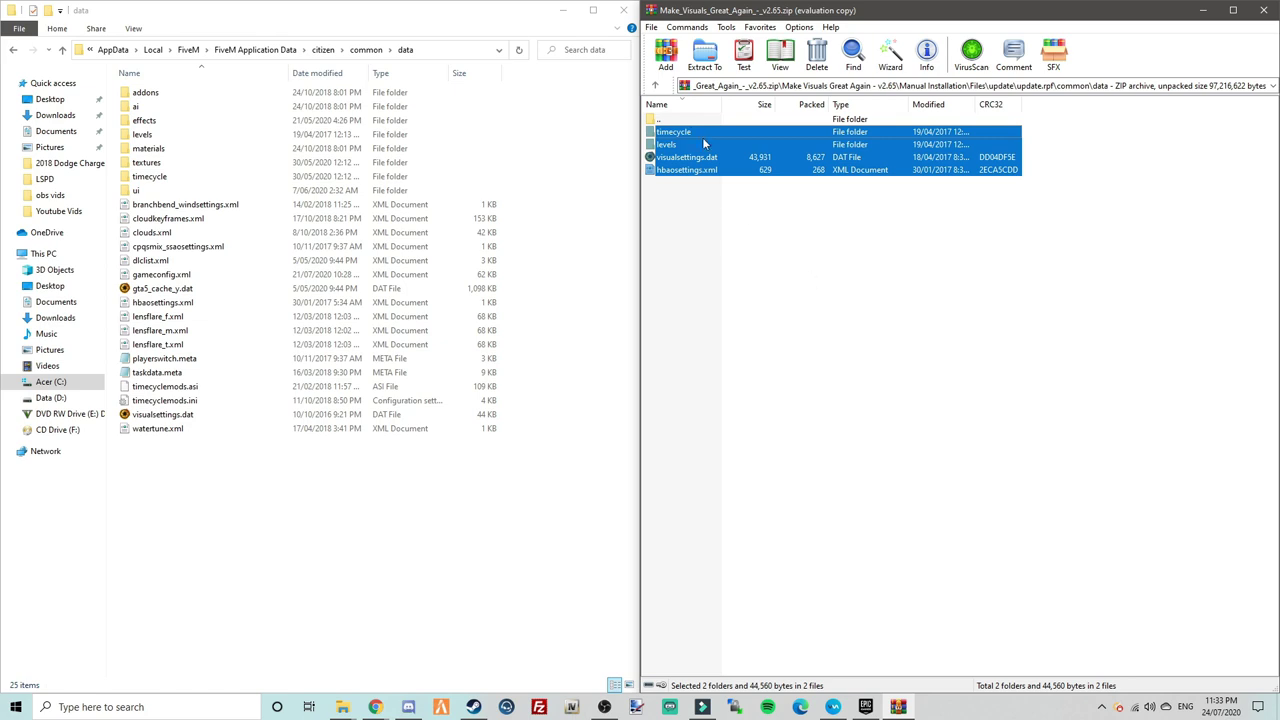
Check the Automatic Installation and Optionals folders, then close the Make Visuals Great Again archive
double_click(683, 120)
double_click(683, 120)
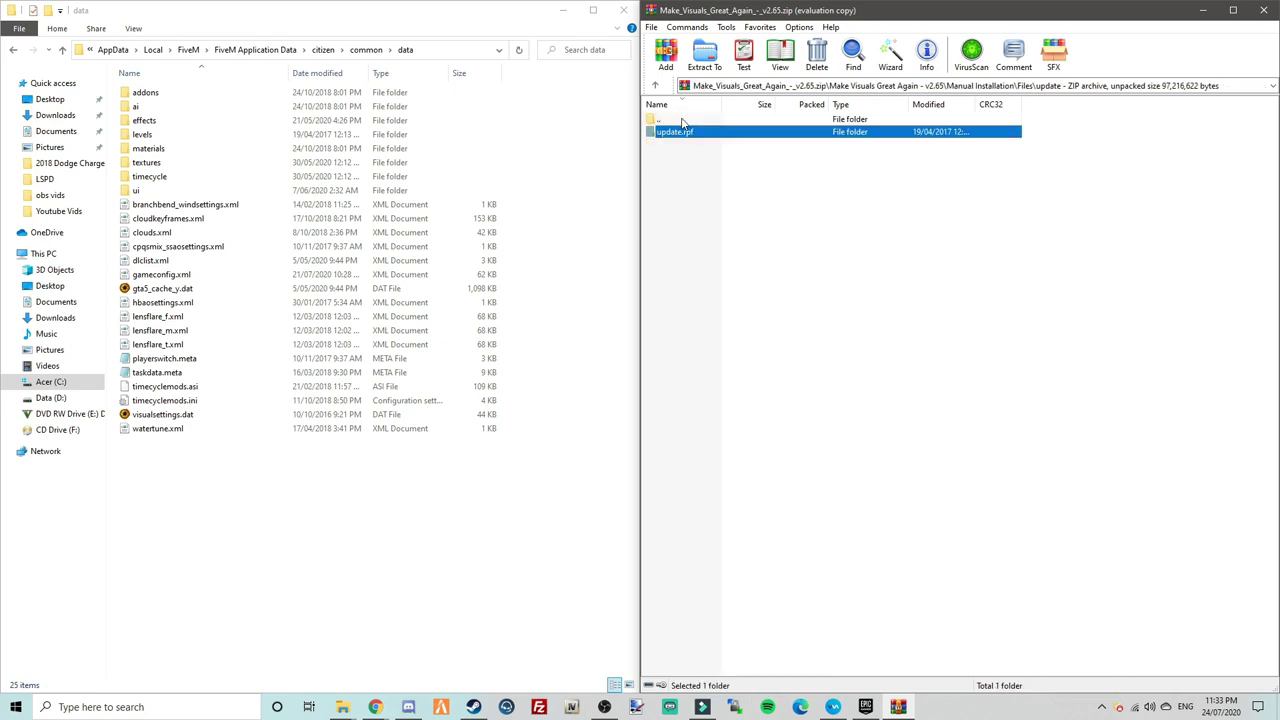
double_click(683, 120)
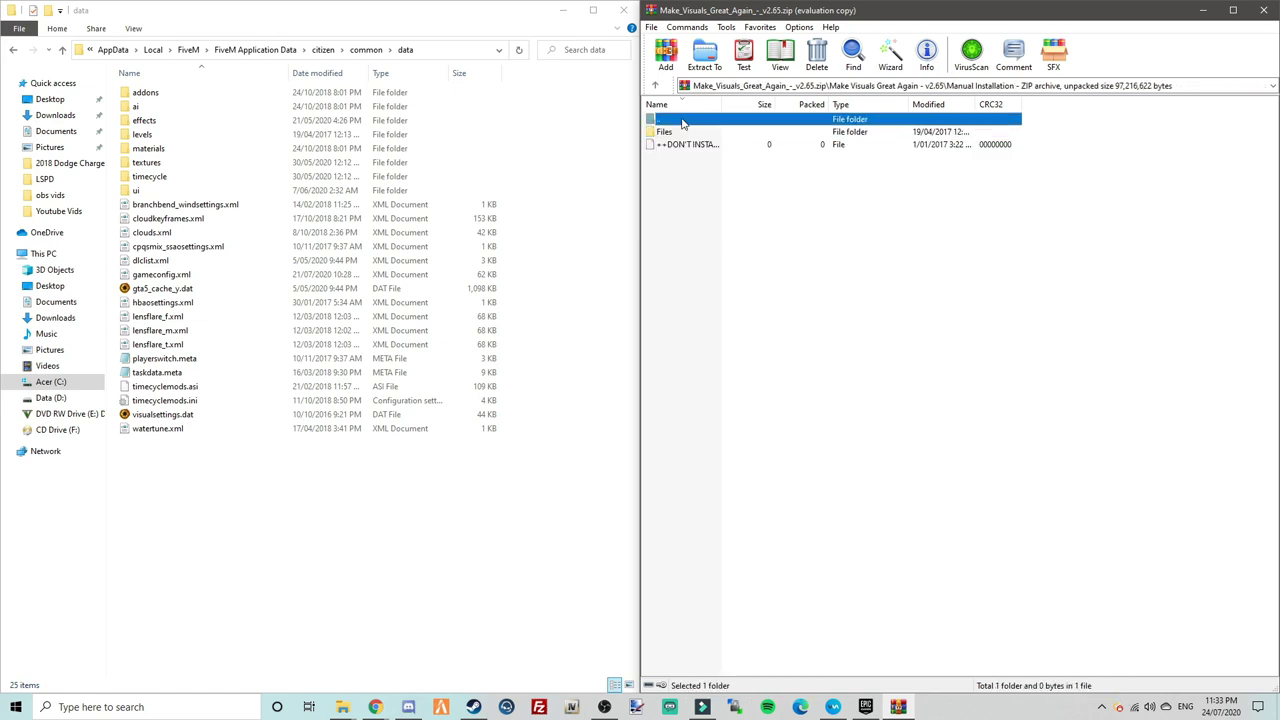
double_click(683, 120)
double_click(684, 157)
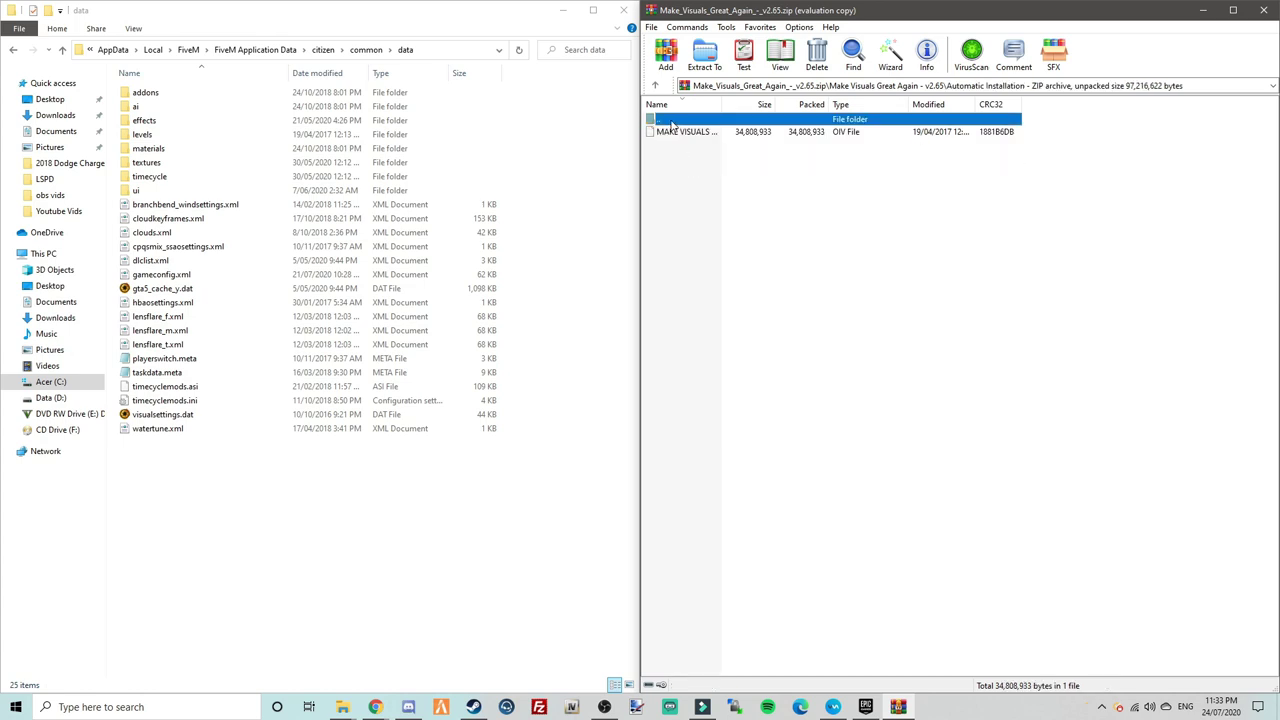
double_click(671, 121)
double_click(678, 134)
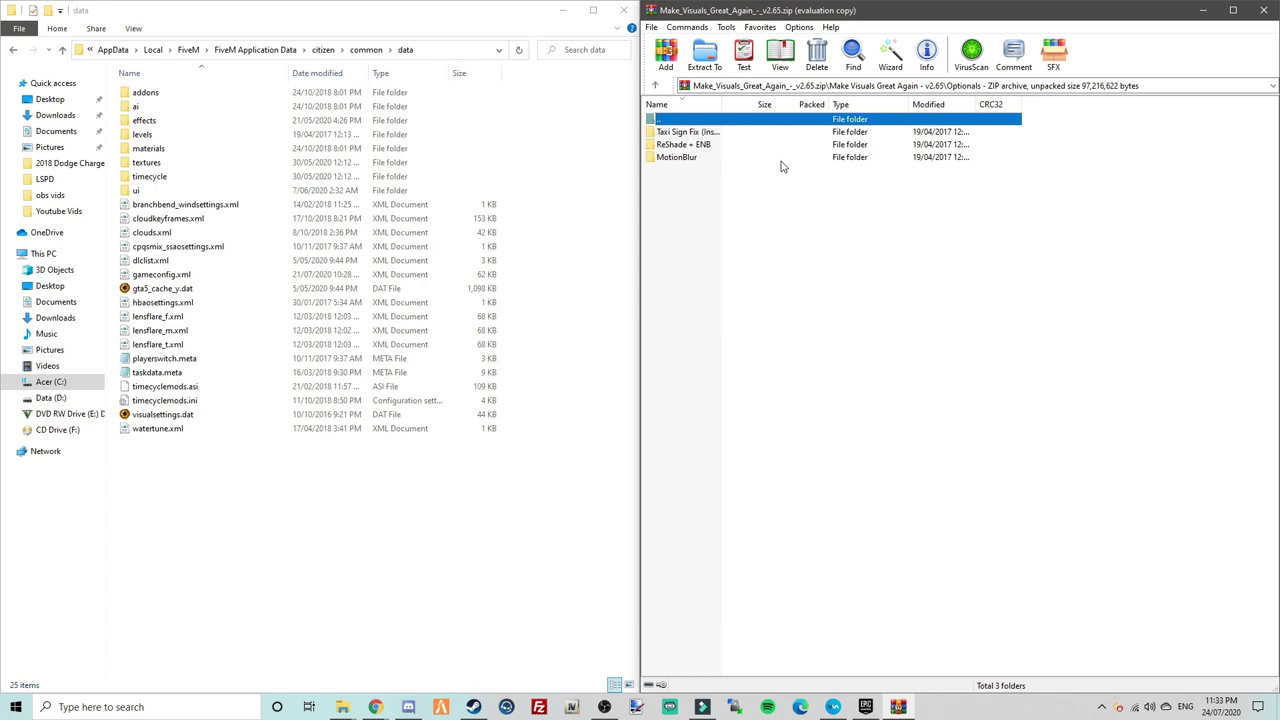
click(1264, 11)
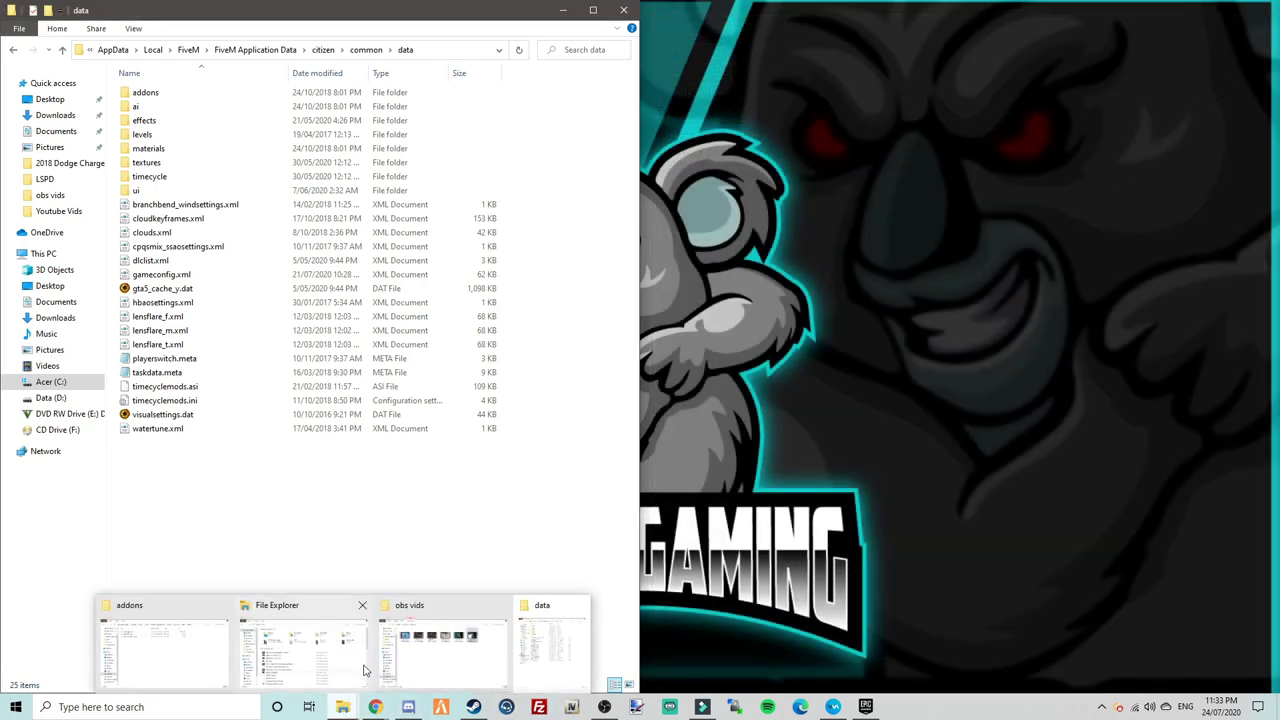
mouse_move(342, 707)
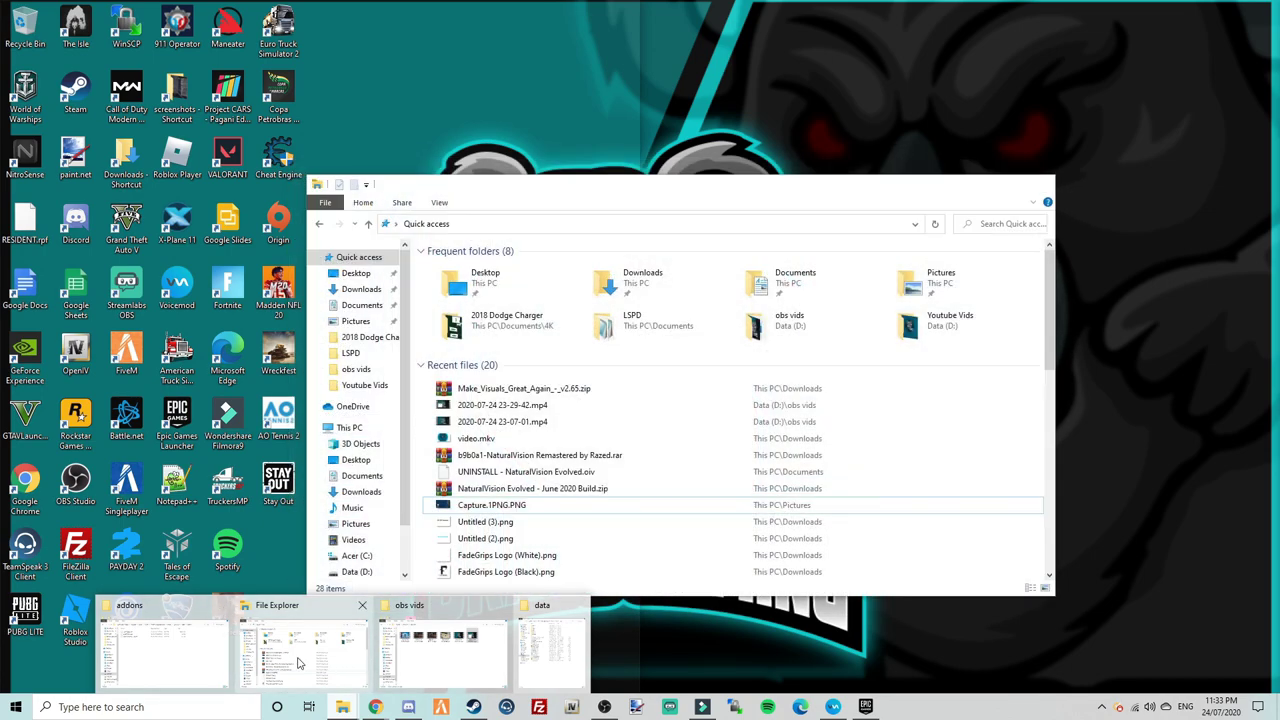
Open the NaturalVision Remastered .rar from Recent files and close Quick access
click(297, 663)
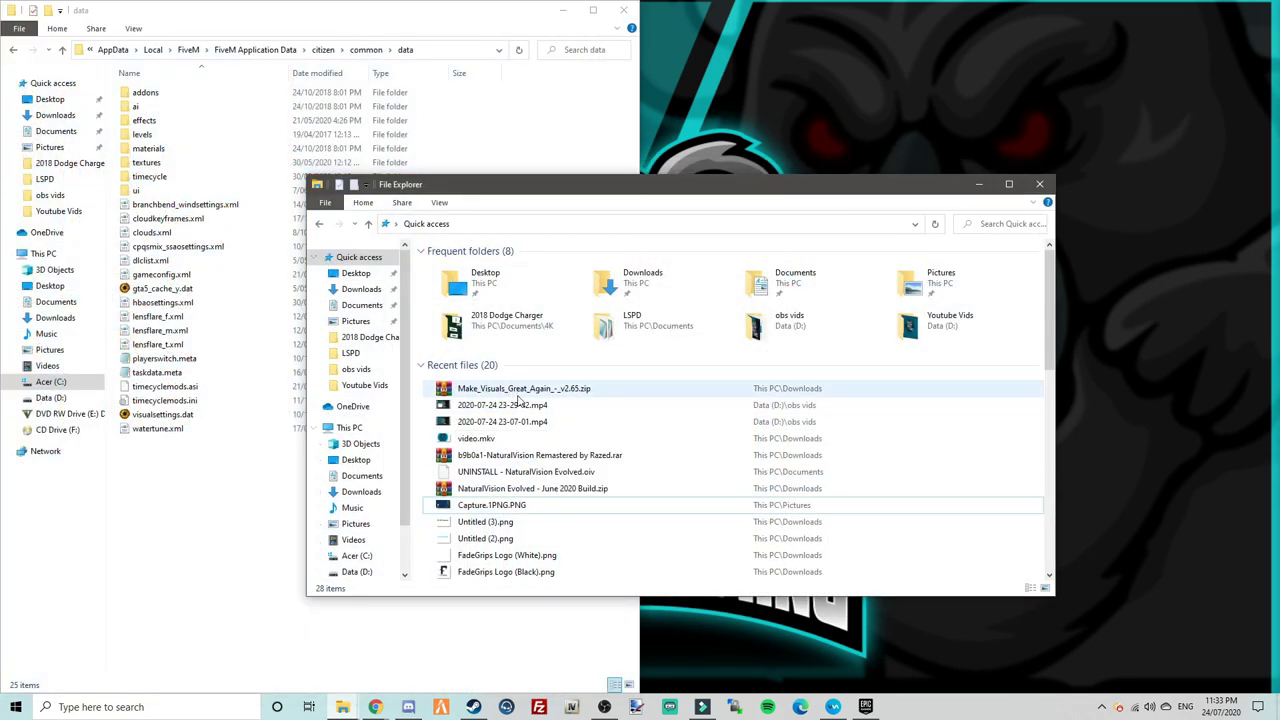
double_click(512, 456)
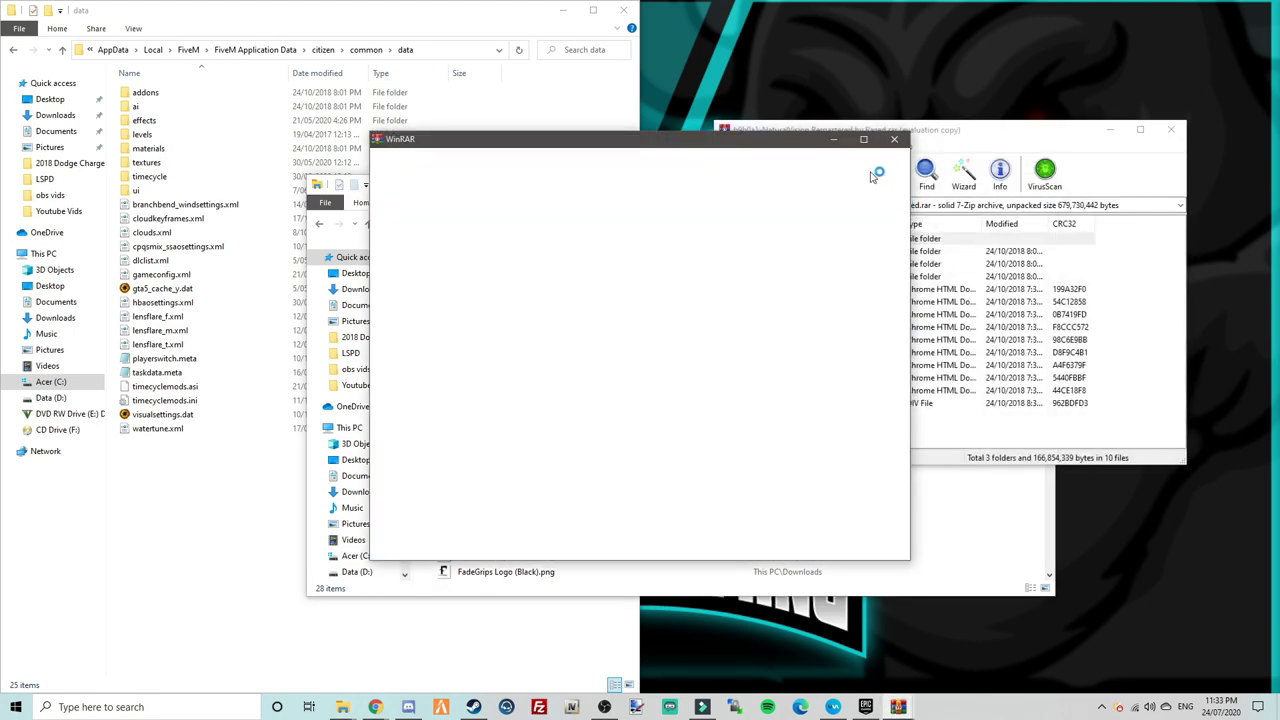
click(640, 188)
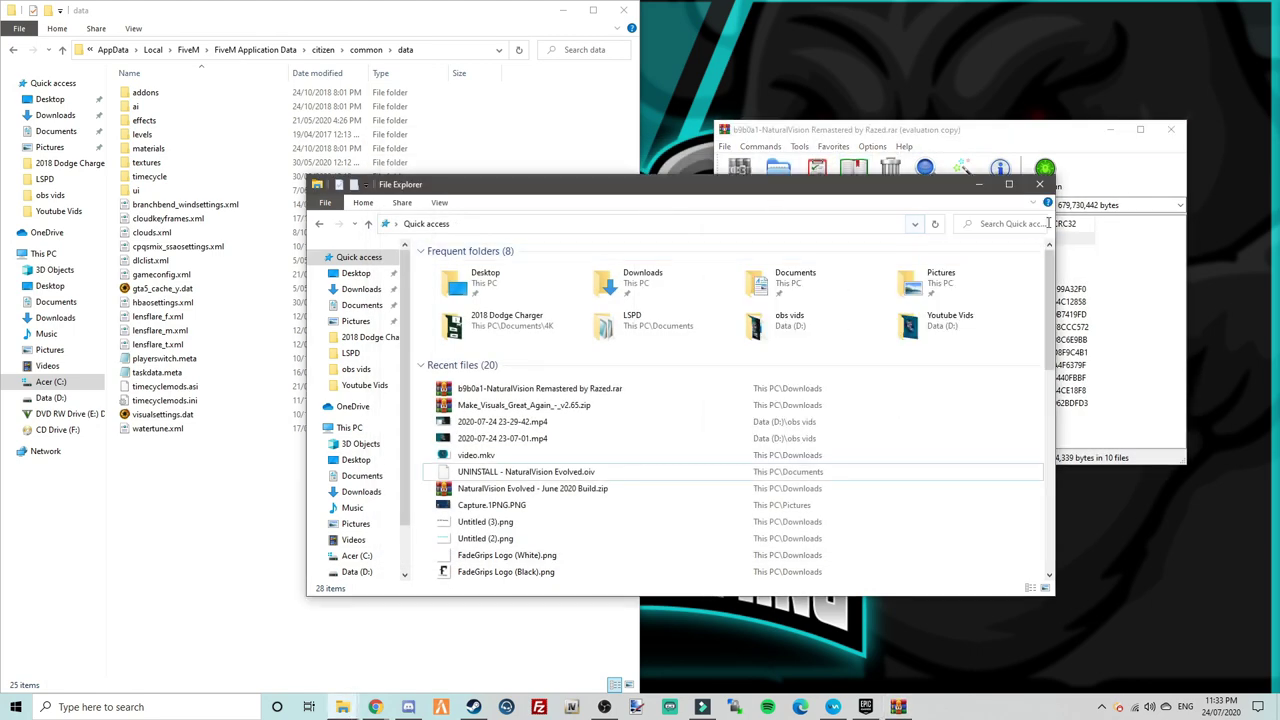
click(1040, 184)
Position the NaturalVision archive window on the right half beside the data folder
drag(996, 133, 955, 6)
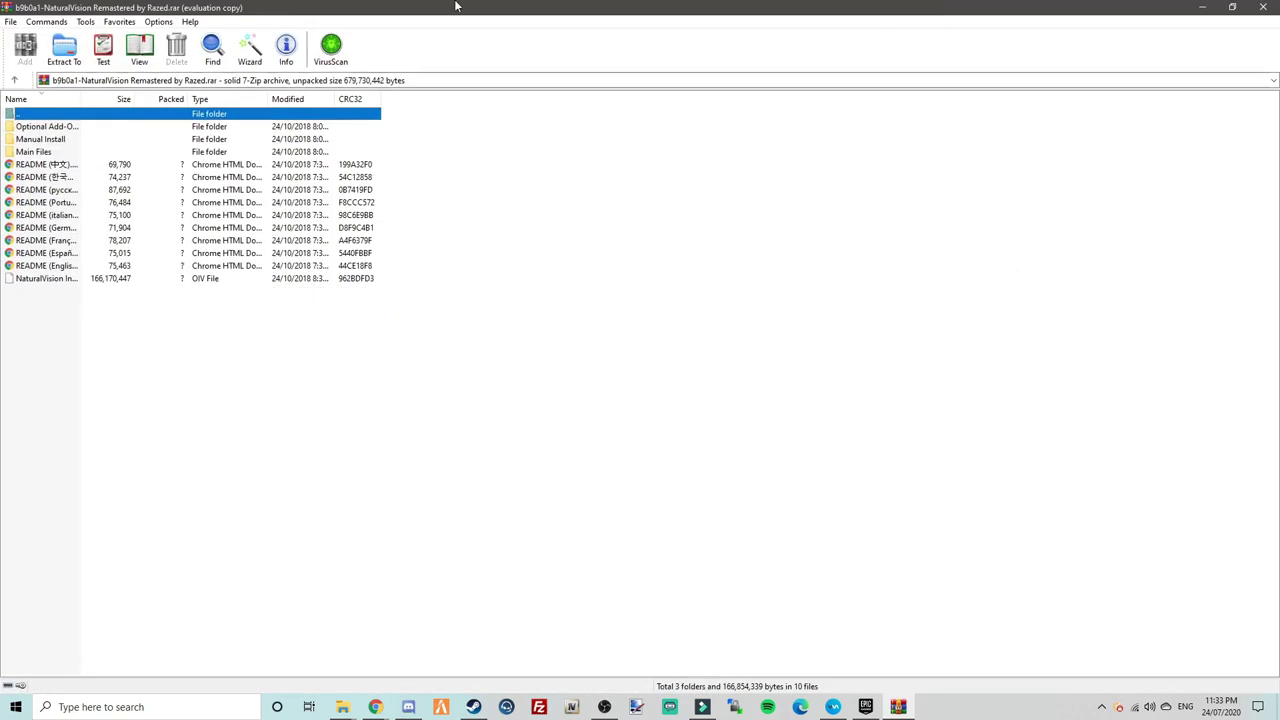
mouse_move(455, 6)
mouse_down()
mouse_move(872, 162)
mouse_move(1008, 61)
mouse_up()
click(1197, 61)
click(1232, 8)
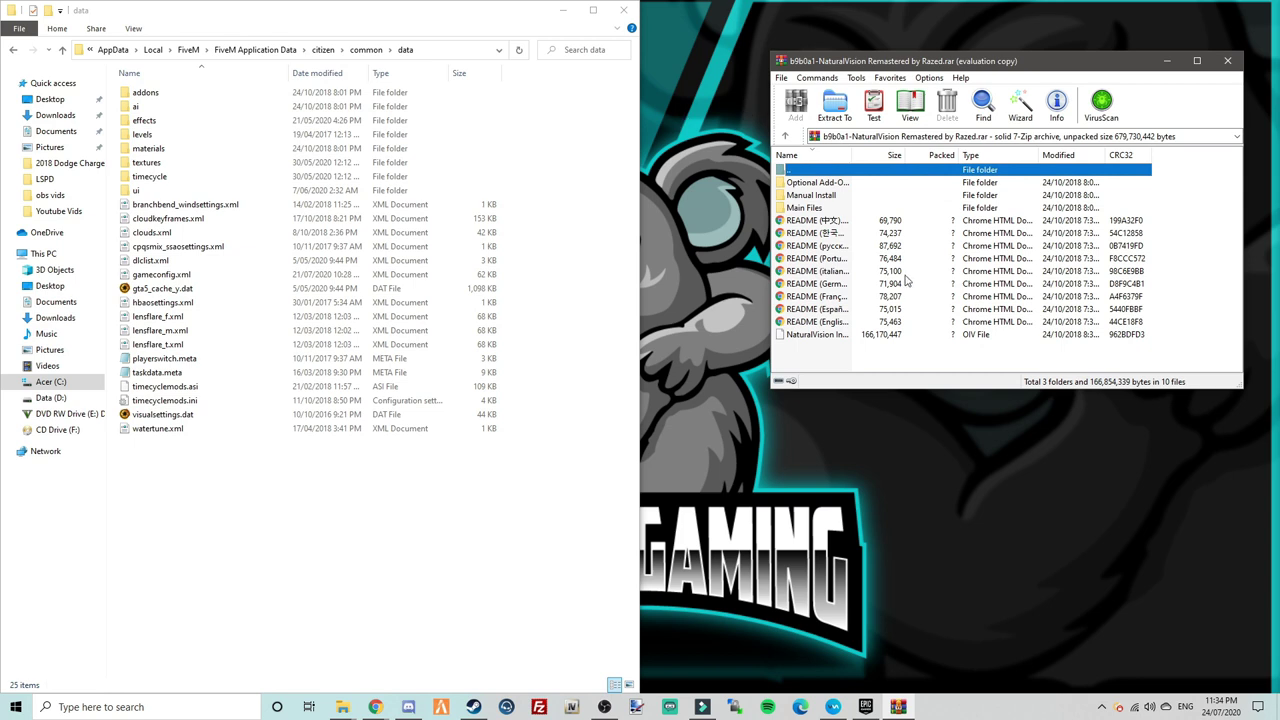
Browse Manual Install's update.rpf x64 and dlcpacks folders, then open common.rpf's data folder
double_click(828, 194)
double_click(818, 183)
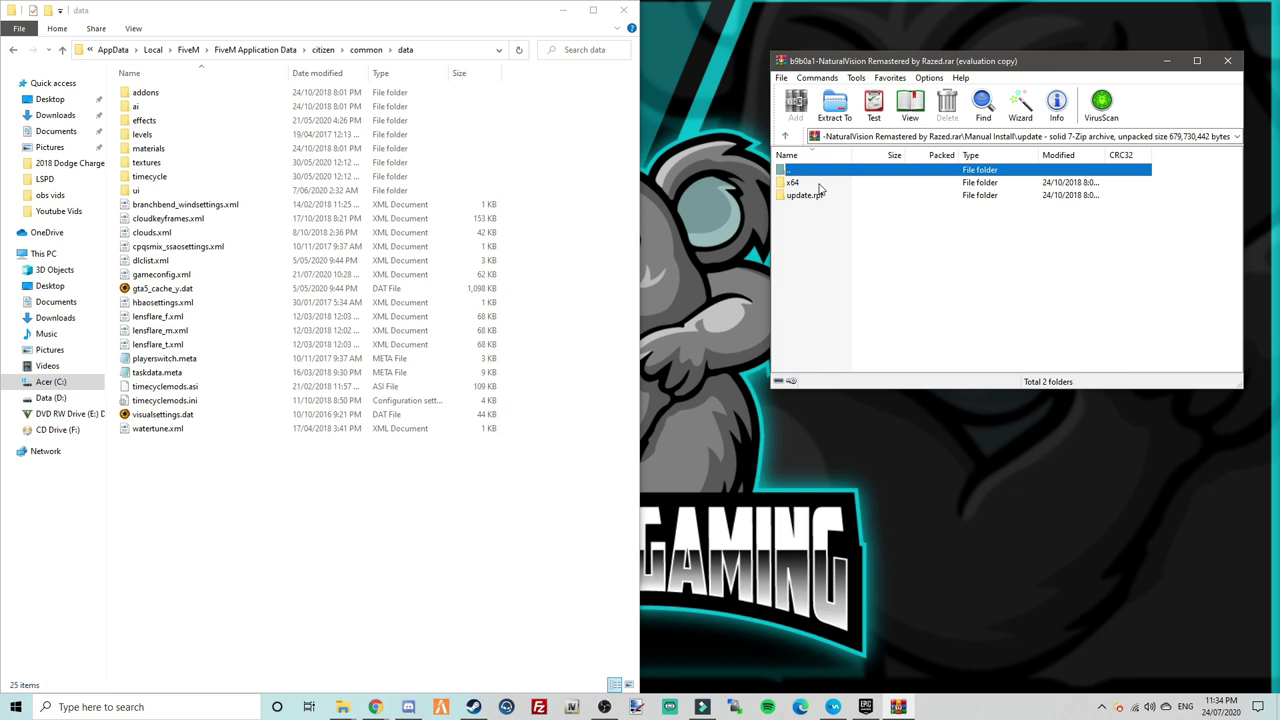
double_click(818, 185)
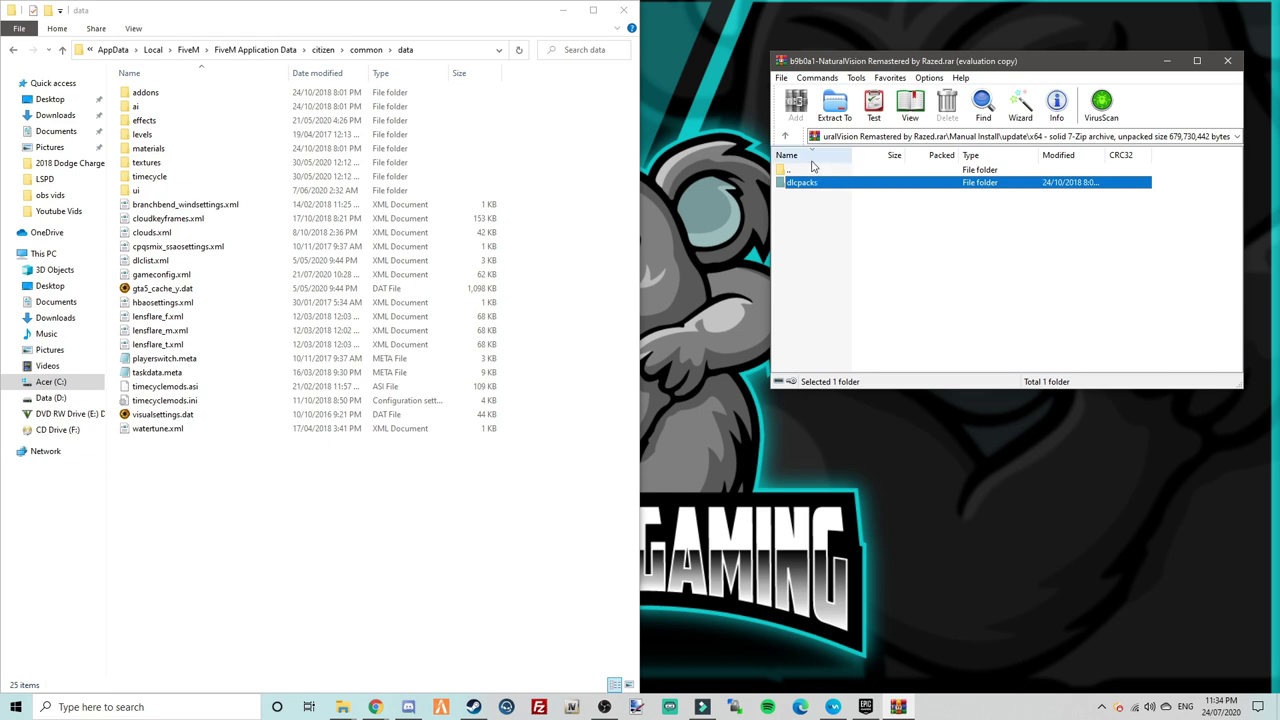
double_click(806, 173)
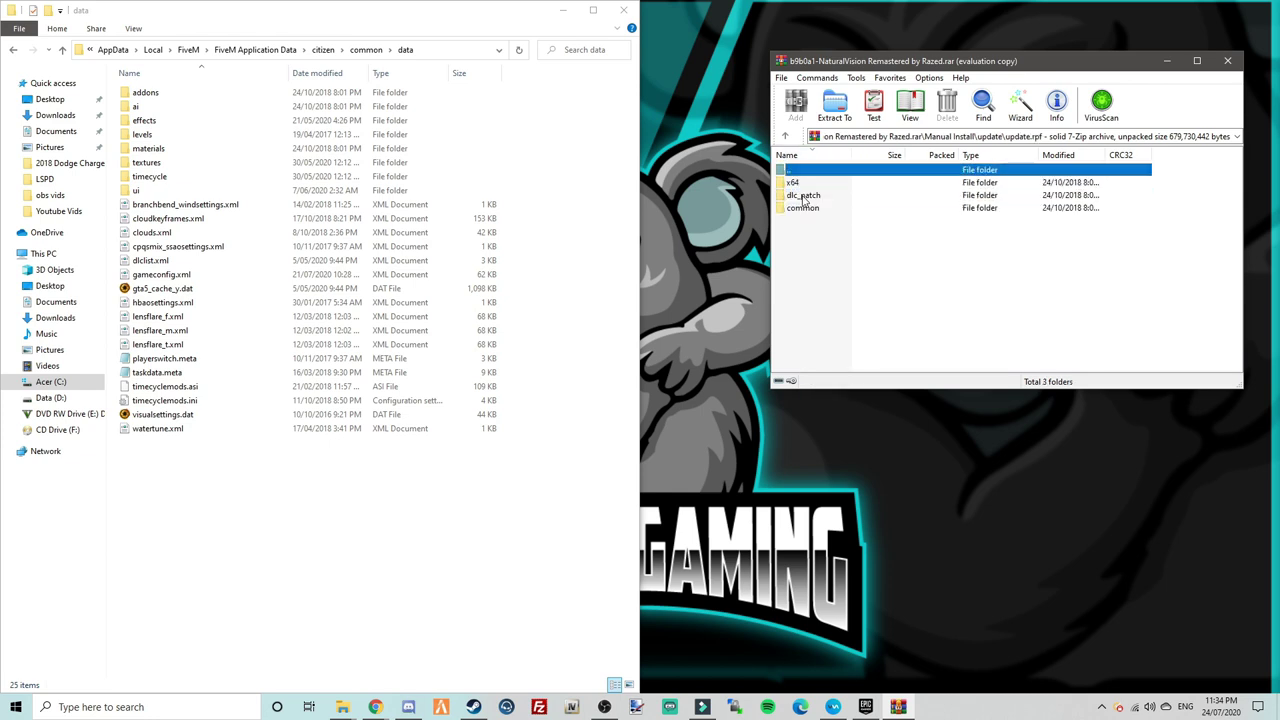
double_click(805, 186)
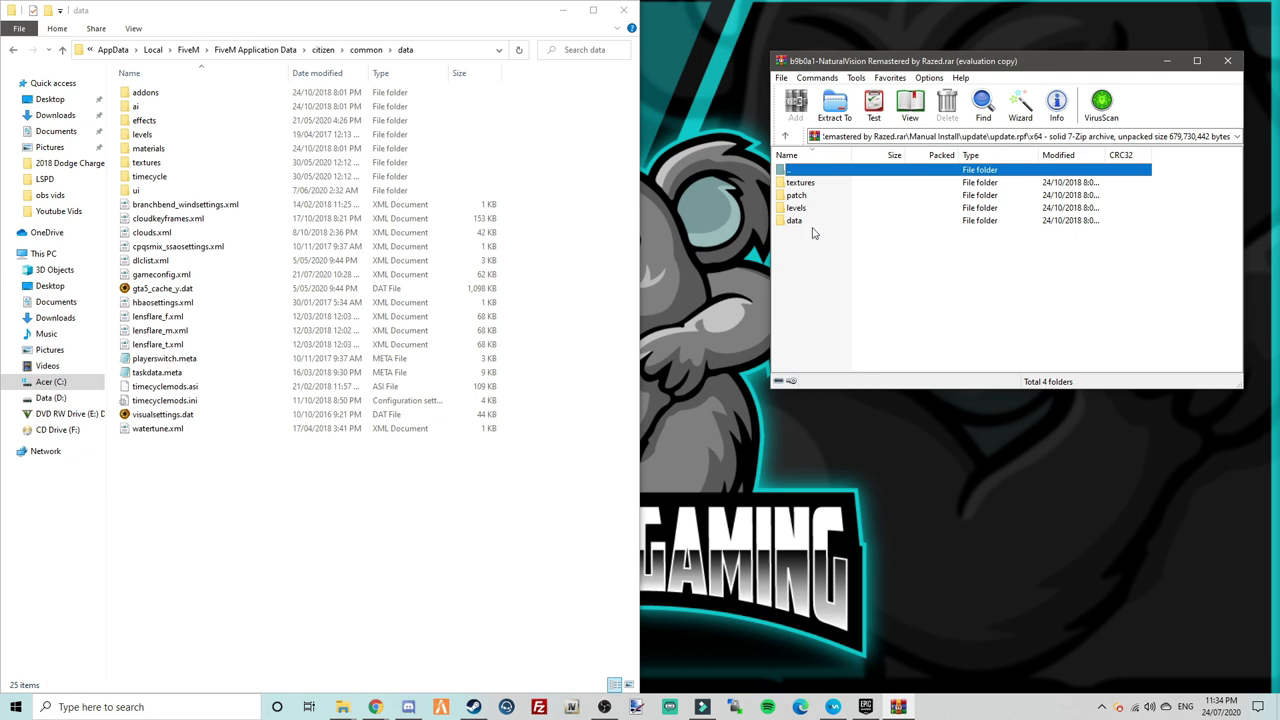
double_click(811, 172)
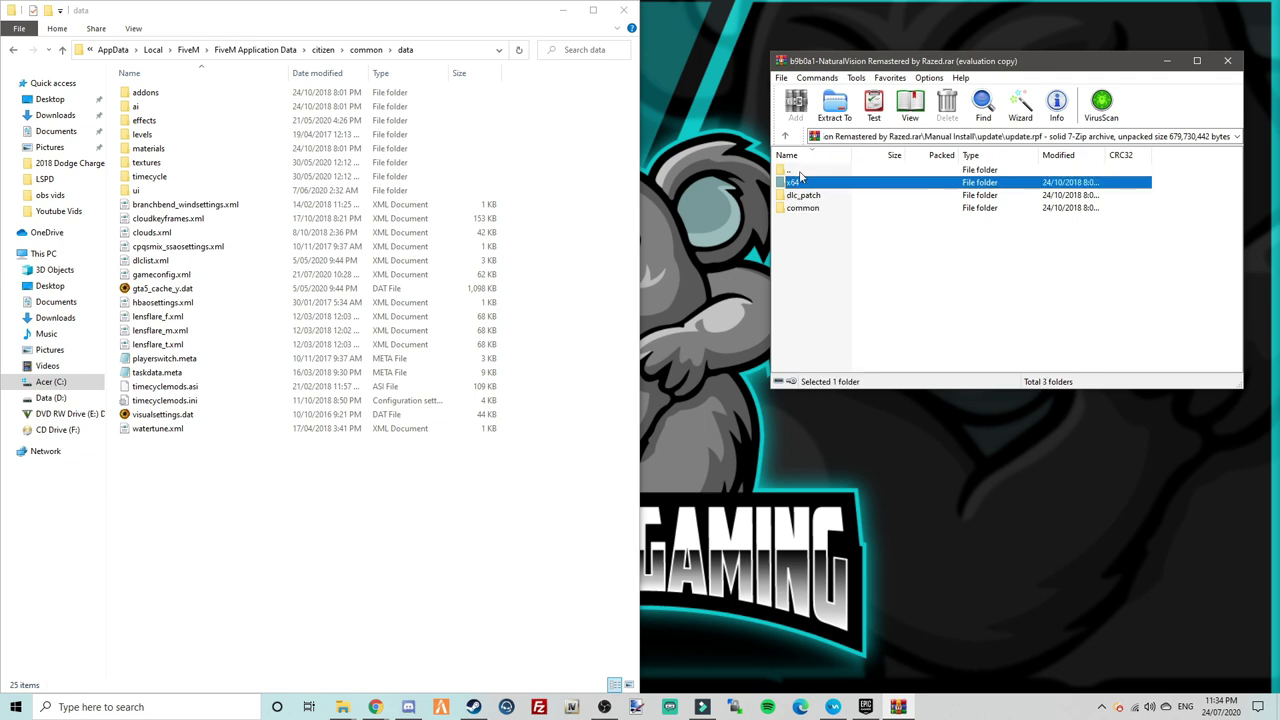
double_click(800, 173)
double_click(813, 186)
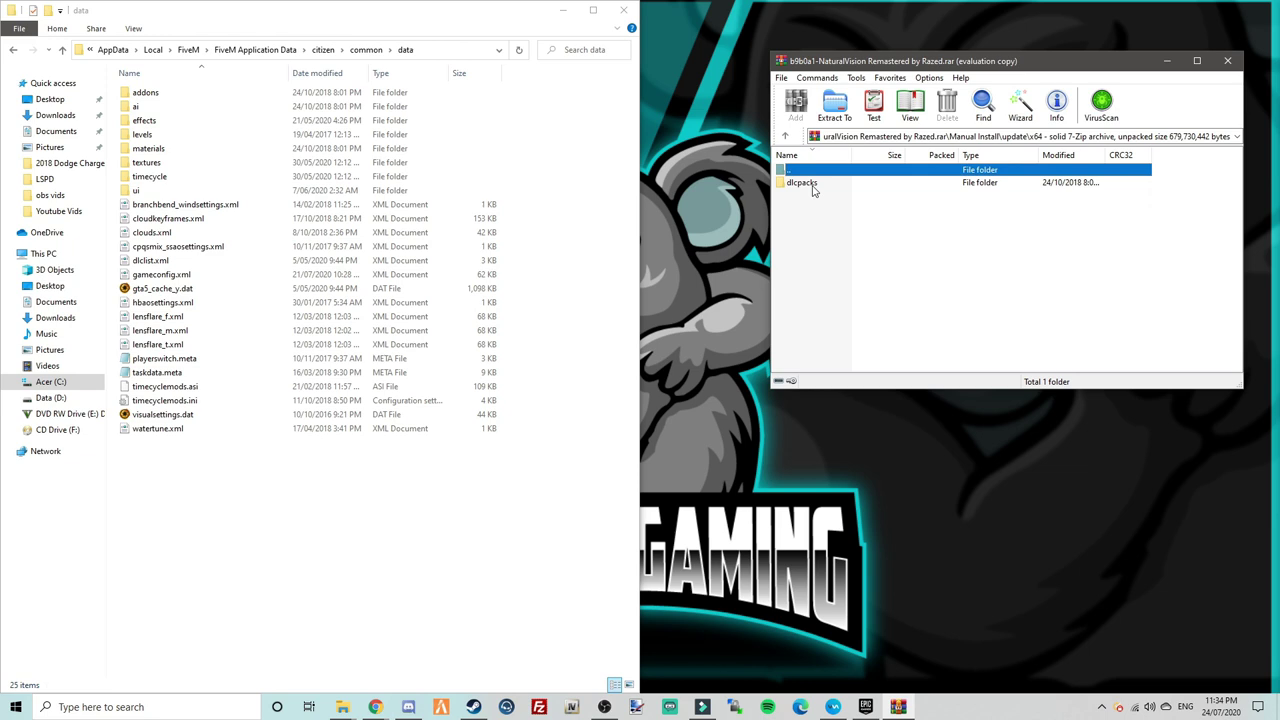
double_click(802, 172)
double_click(802, 172)
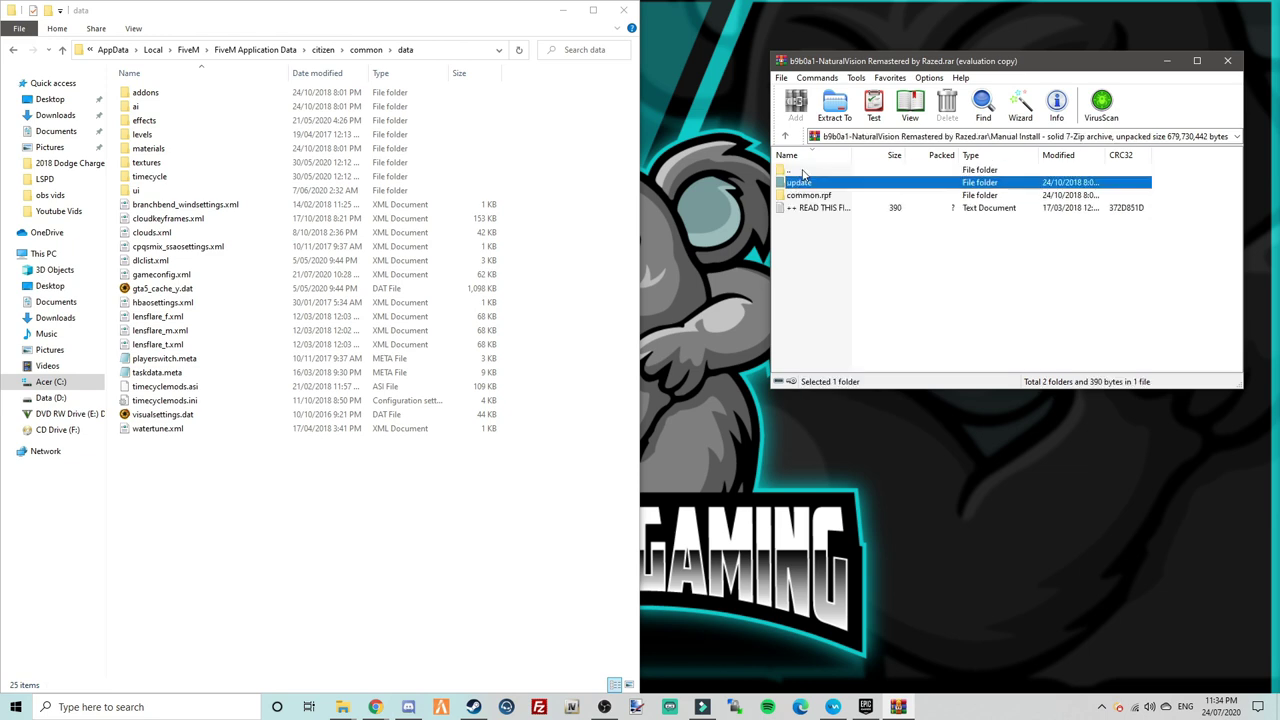
double_click(815, 196)
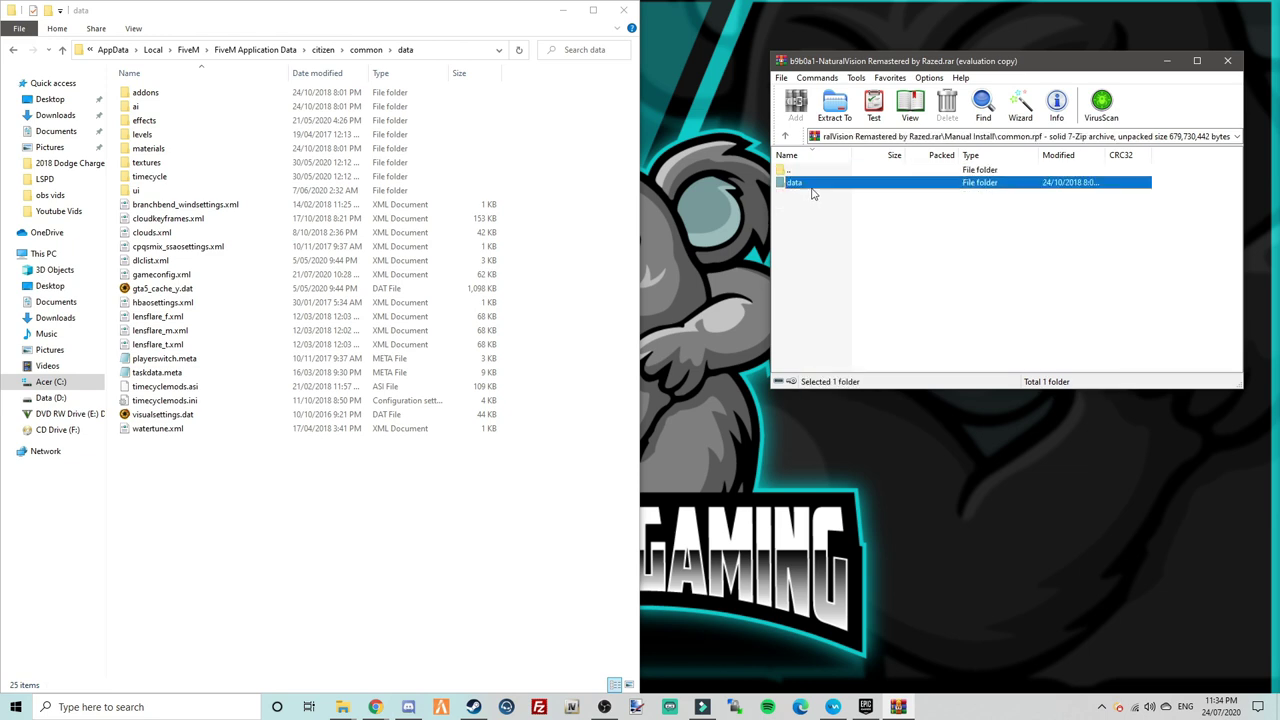
Check the levels folder, then navigate to update.rpf's x64 data folder
double_click(813, 186)
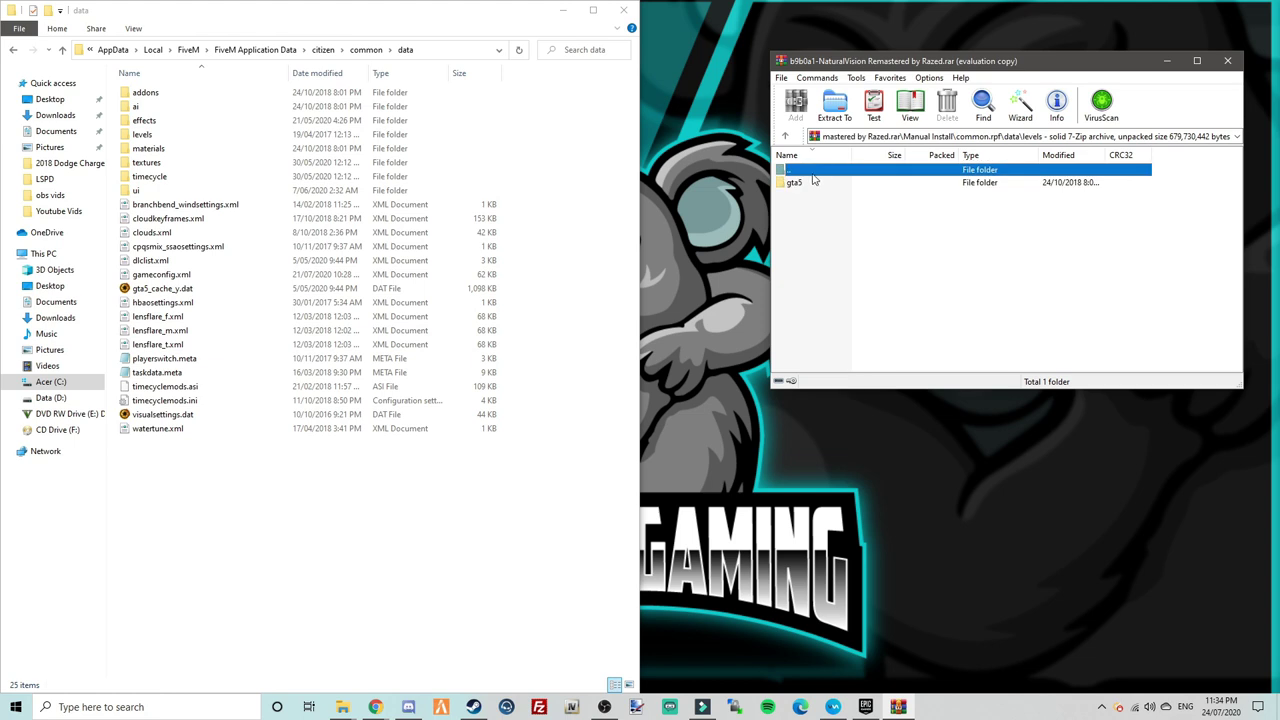
double_click(814, 173)
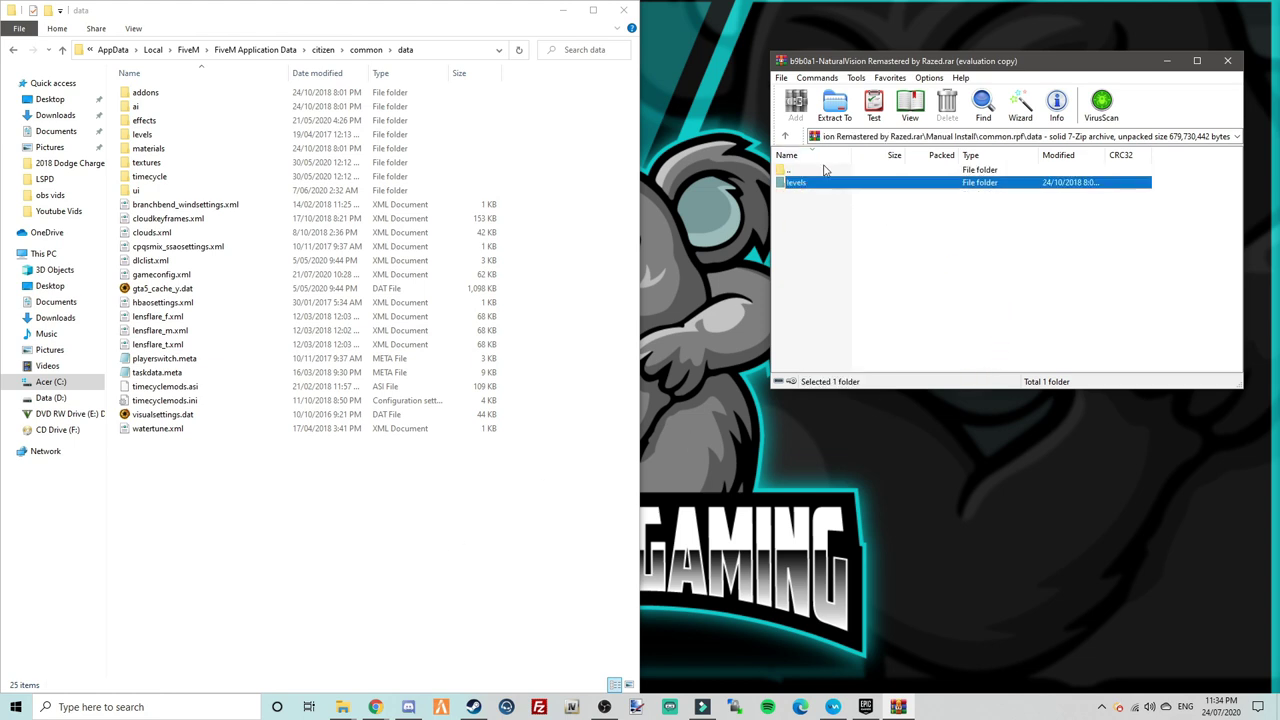
double_click(824, 170)
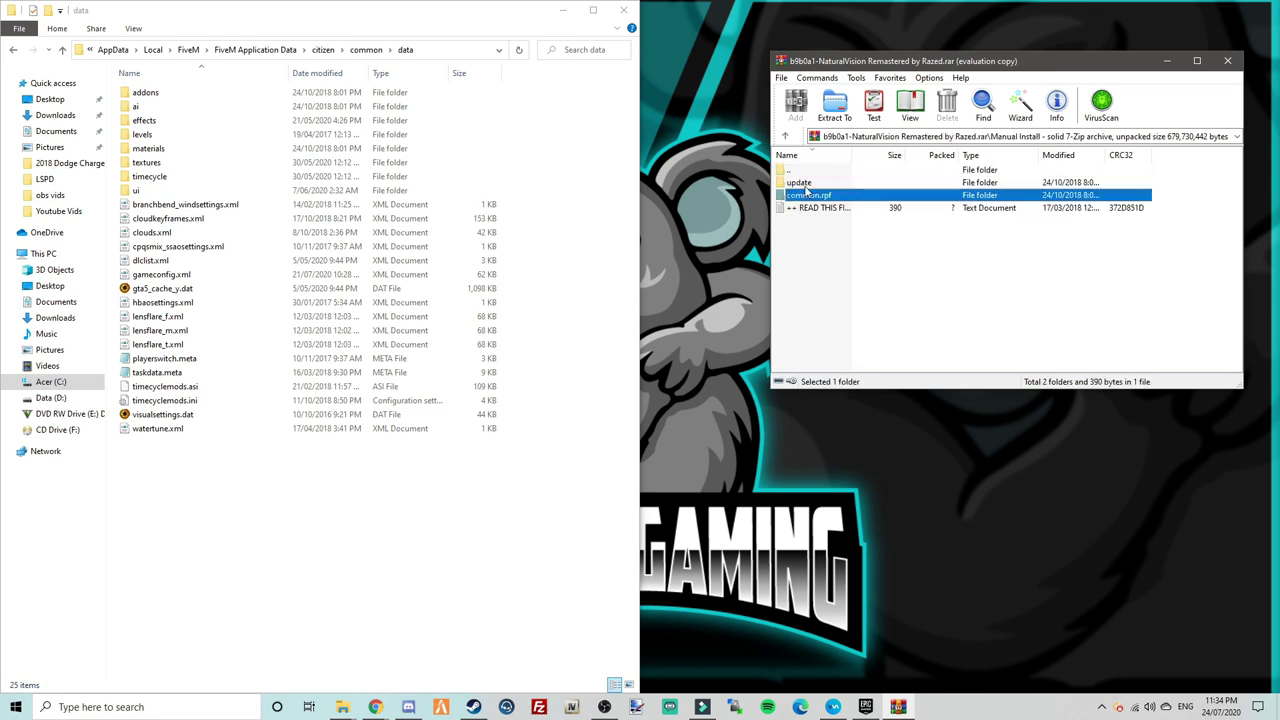
double_click(800, 183)
double_click(810, 184)
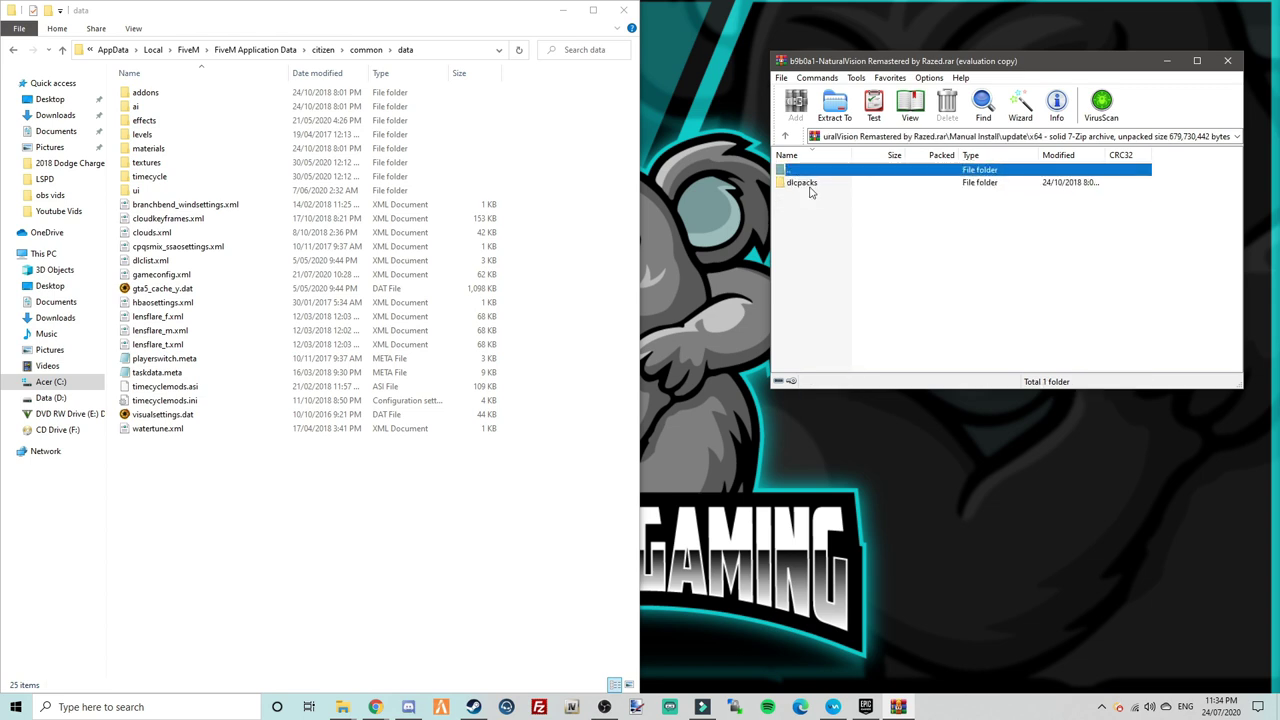
double_click(807, 173)
double_click(815, 196)
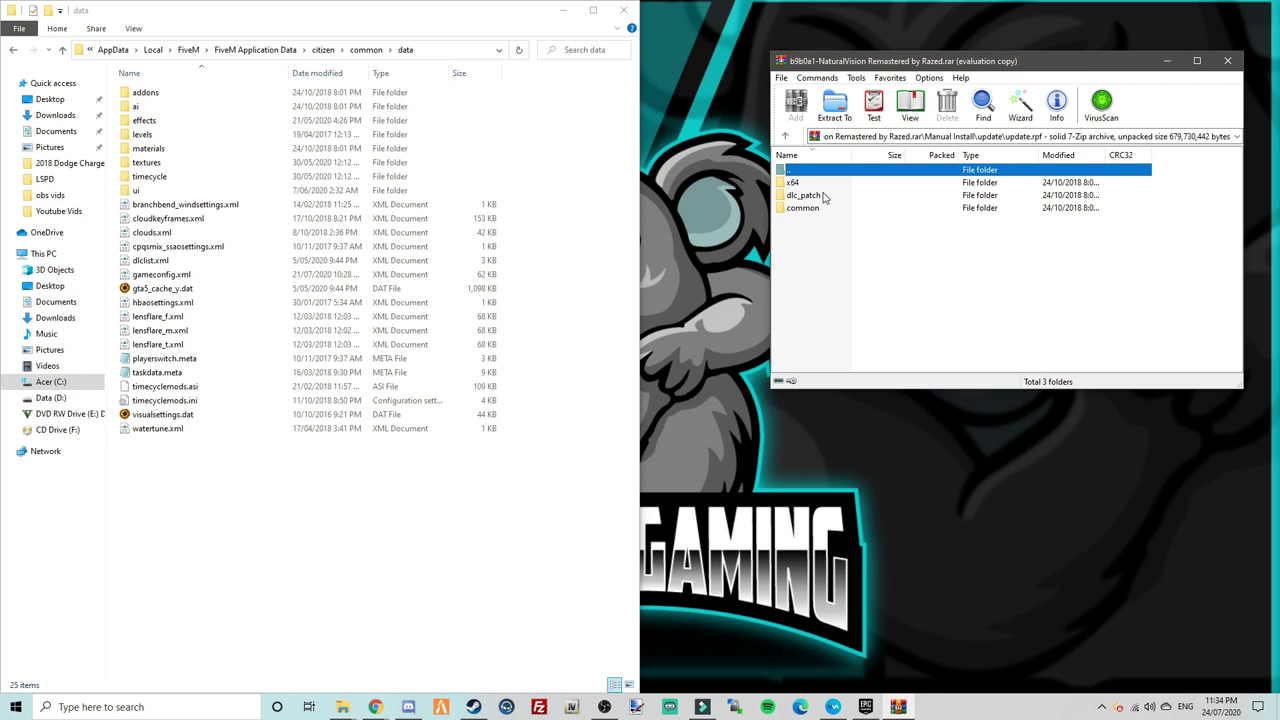
double_click(810, 183)
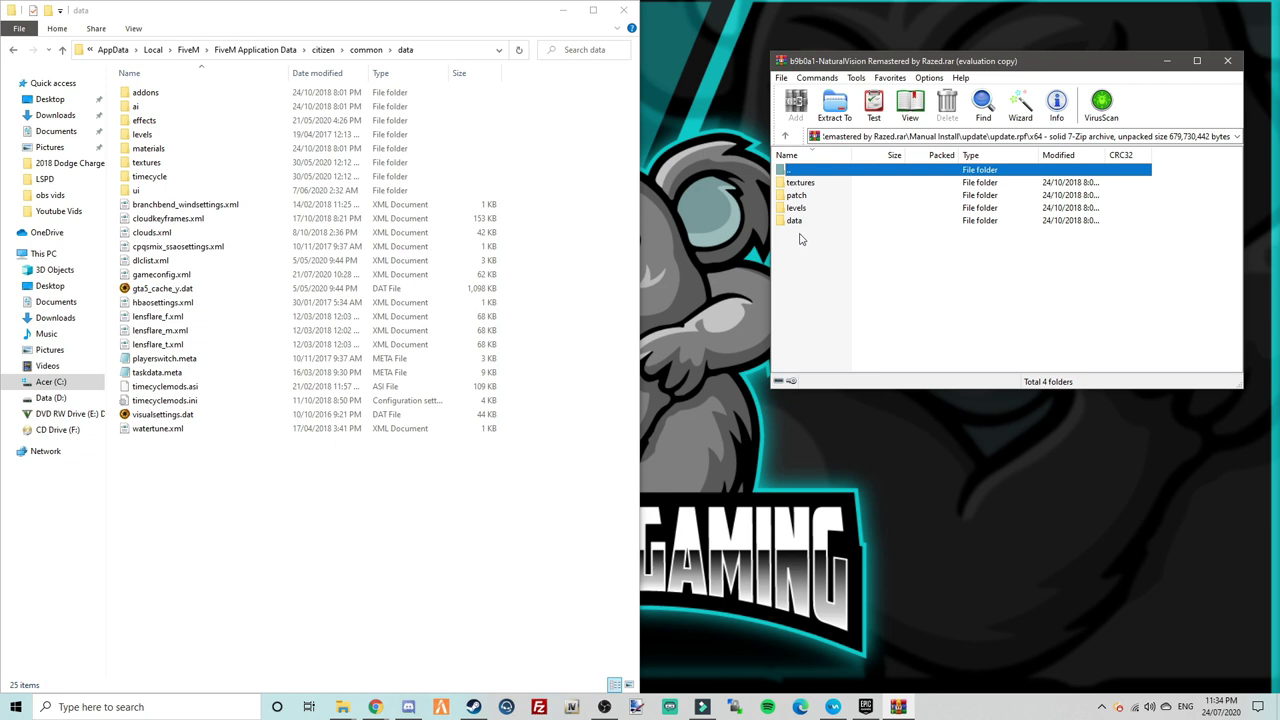
double_click(802, 222)
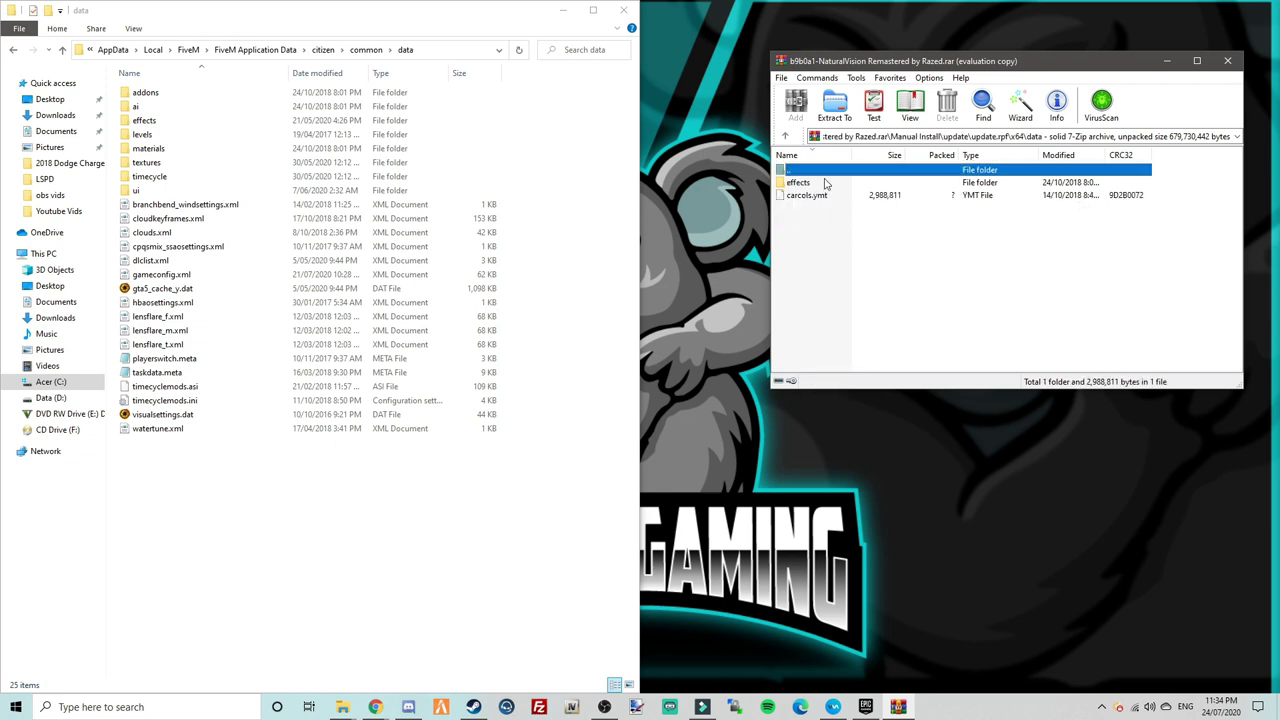
Select effects and carcols.ymt, then climb back to the archive's top level
mouse_move(835, 239)
mouse_down()
mouse_move(836, 186)
mouse_move(741, 338)
mouse_up()
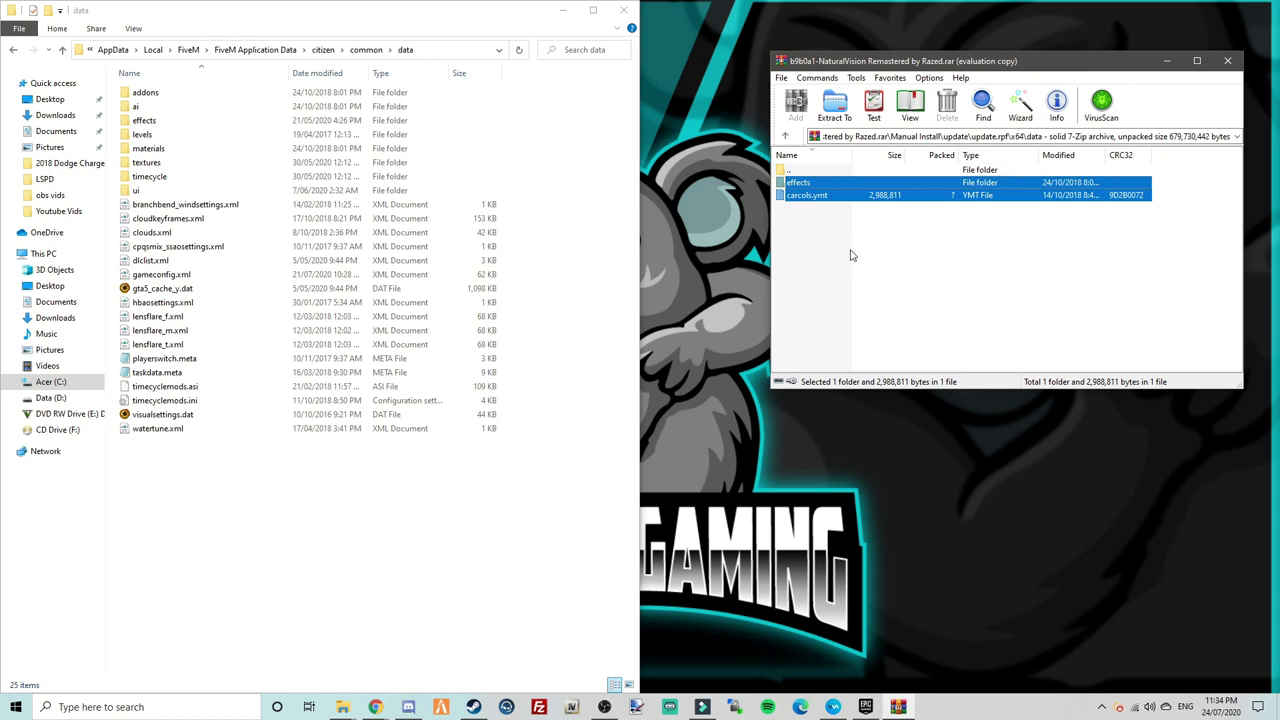
double_click(812, 175)
double_click(812, 175)
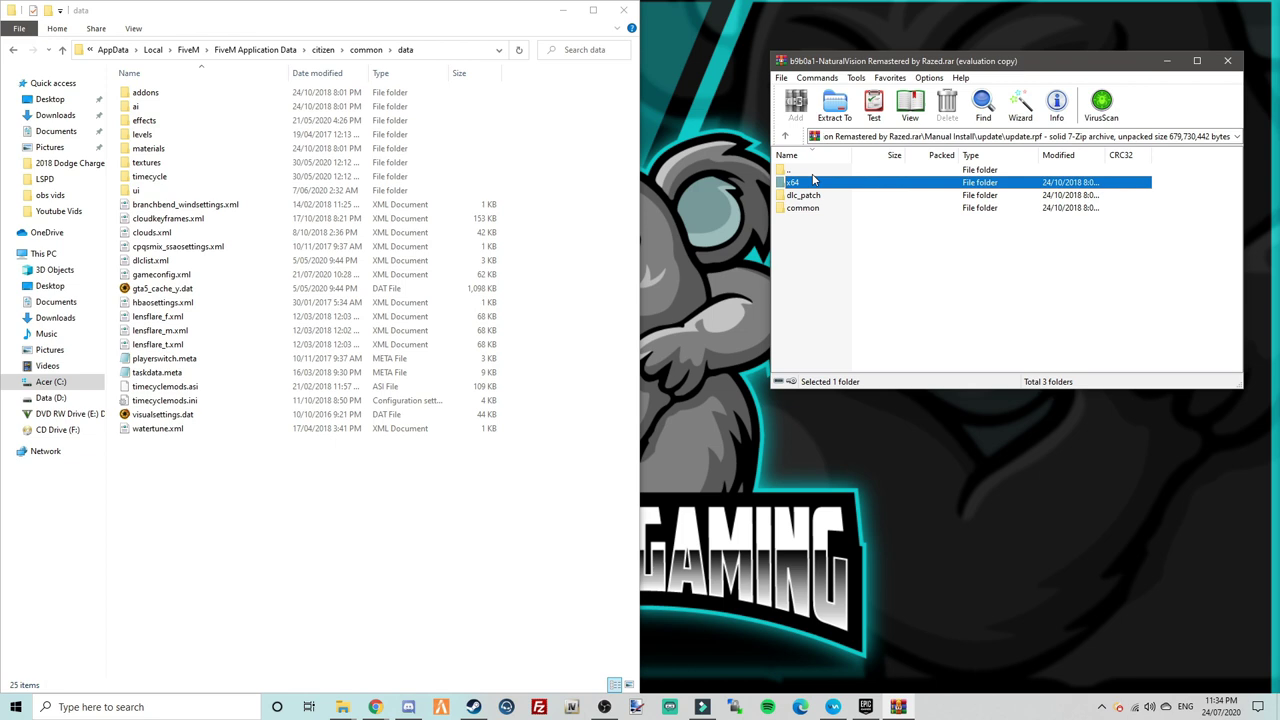
double_click(818, 175)
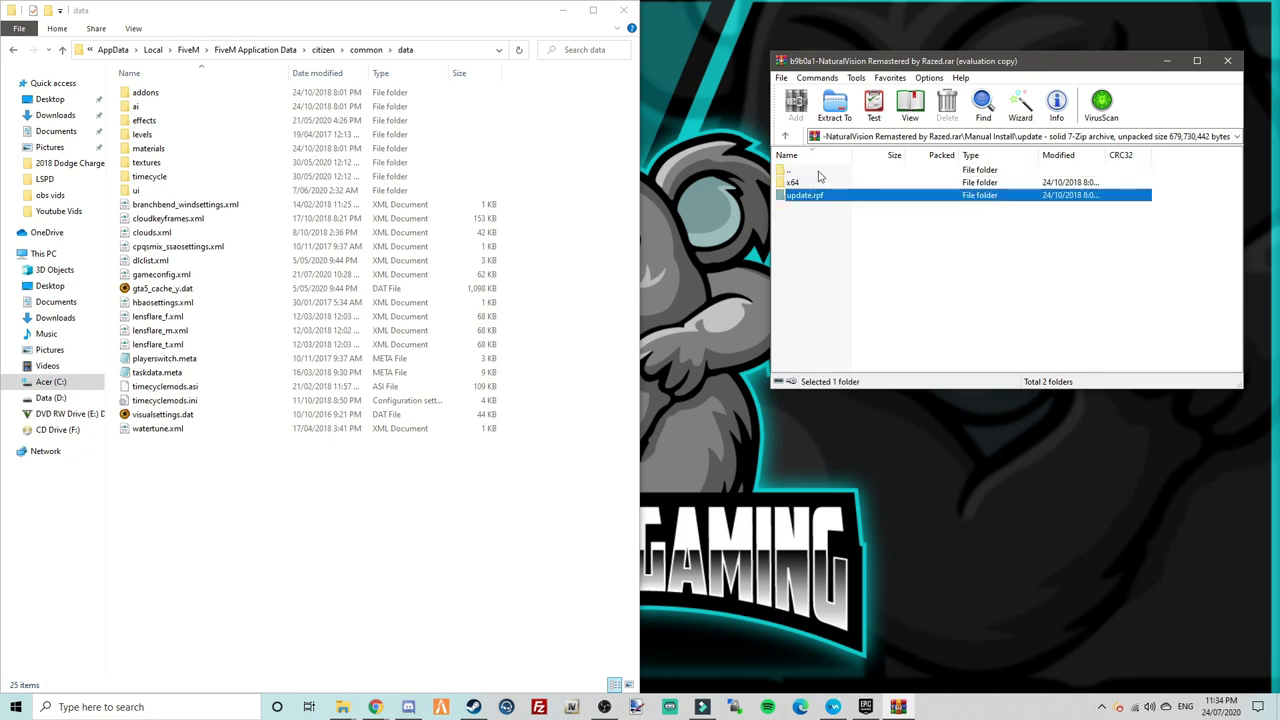
double_click(818, 175)
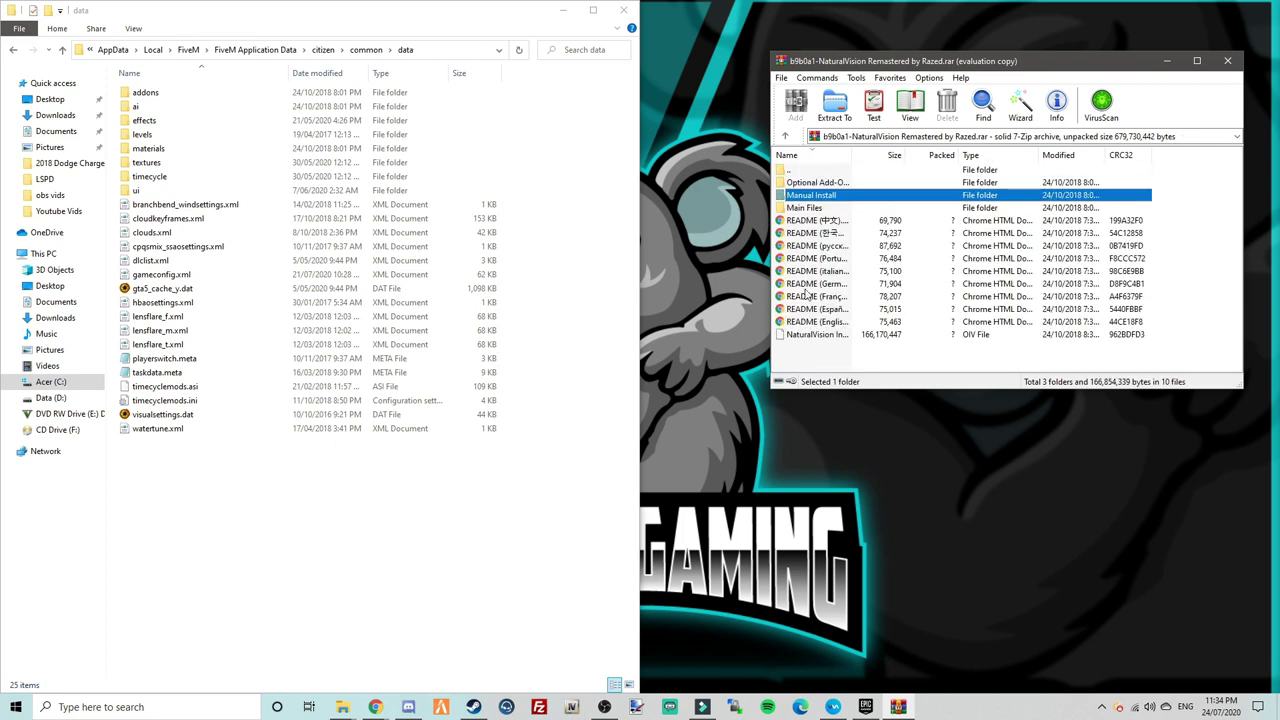
Open Optional Add-Ons, sort by name, and open the 19. FiveM NVR Pack folder
click(831, 208)
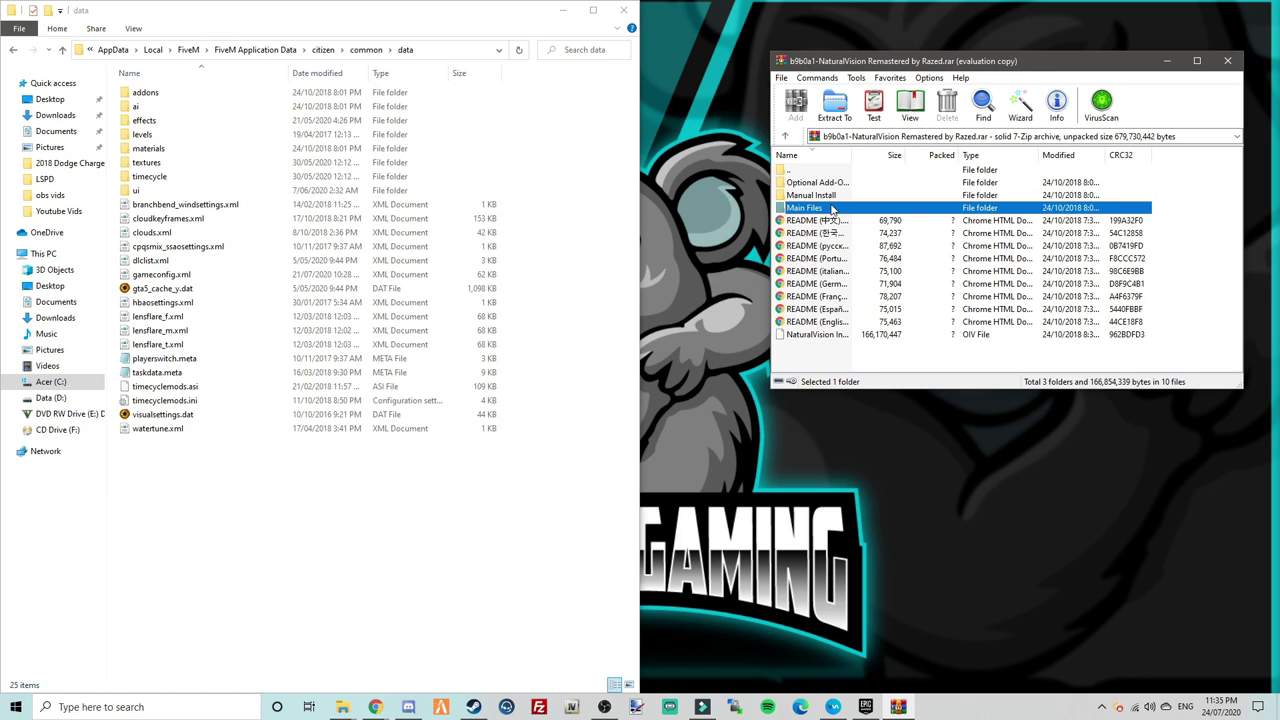
double_click(829, 184)
scroll(833, 188, down, 2)
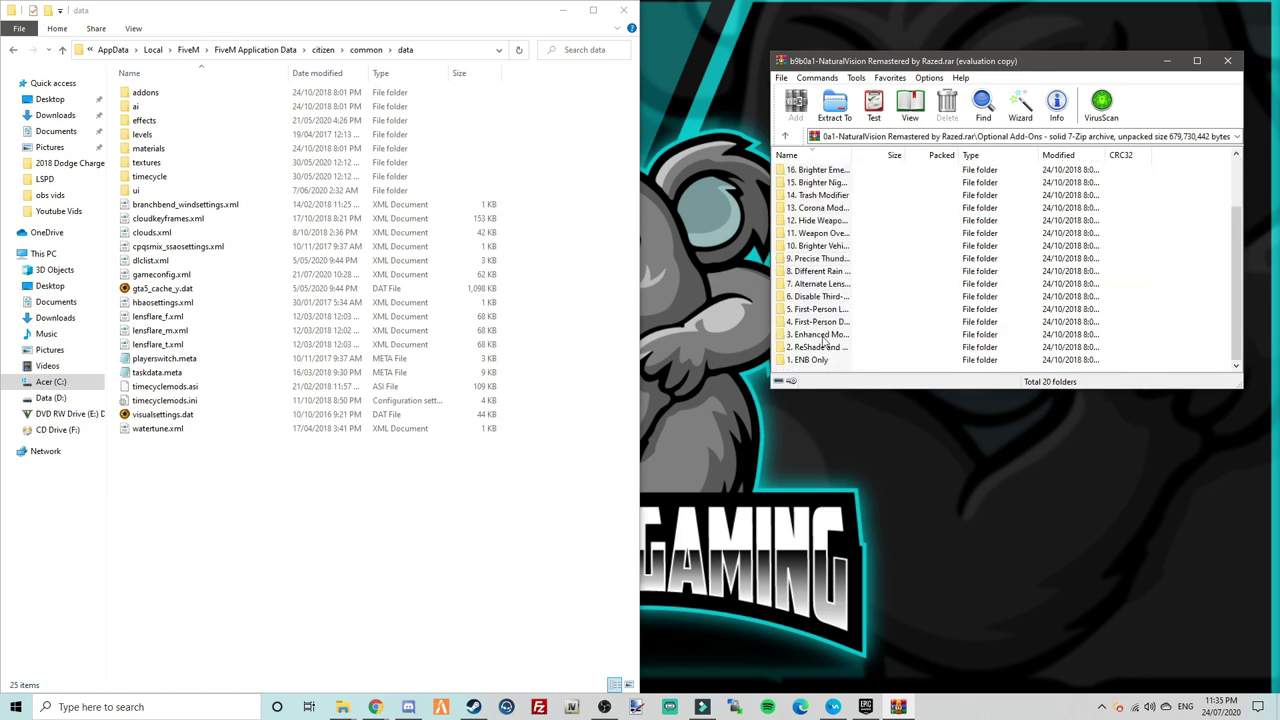
scroll(824, 330, up, 2)
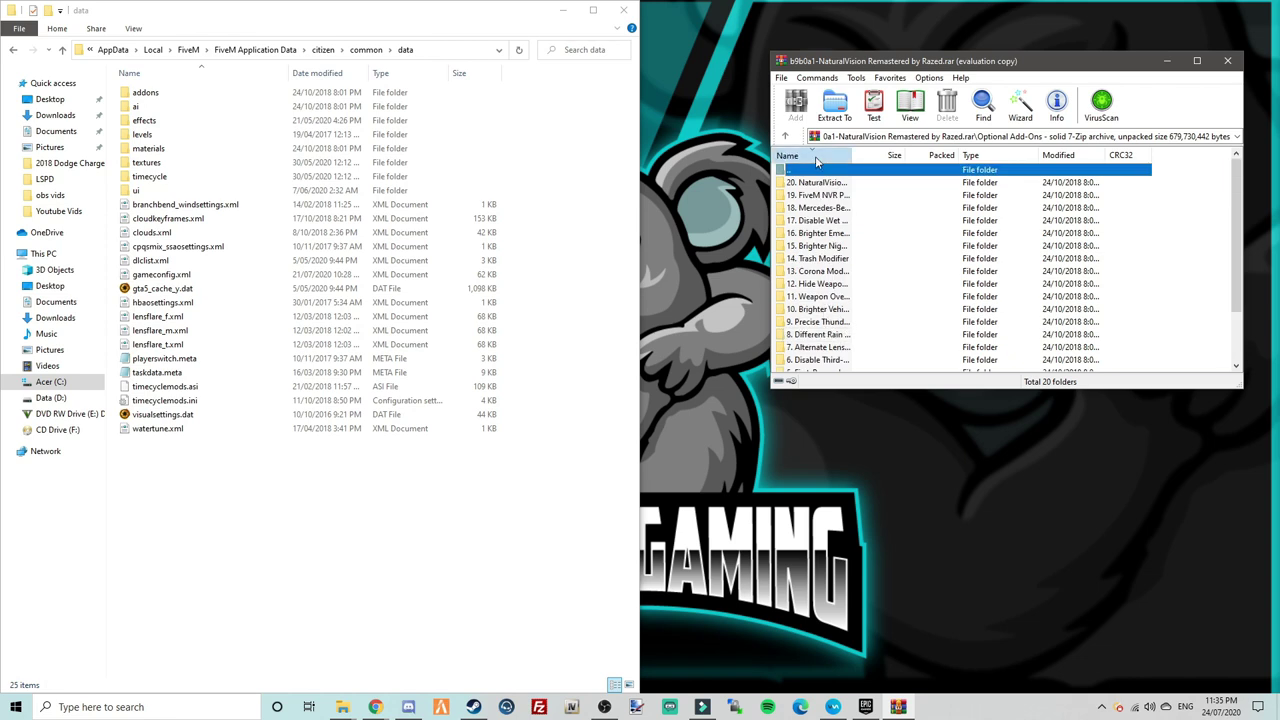
click(810, 155)
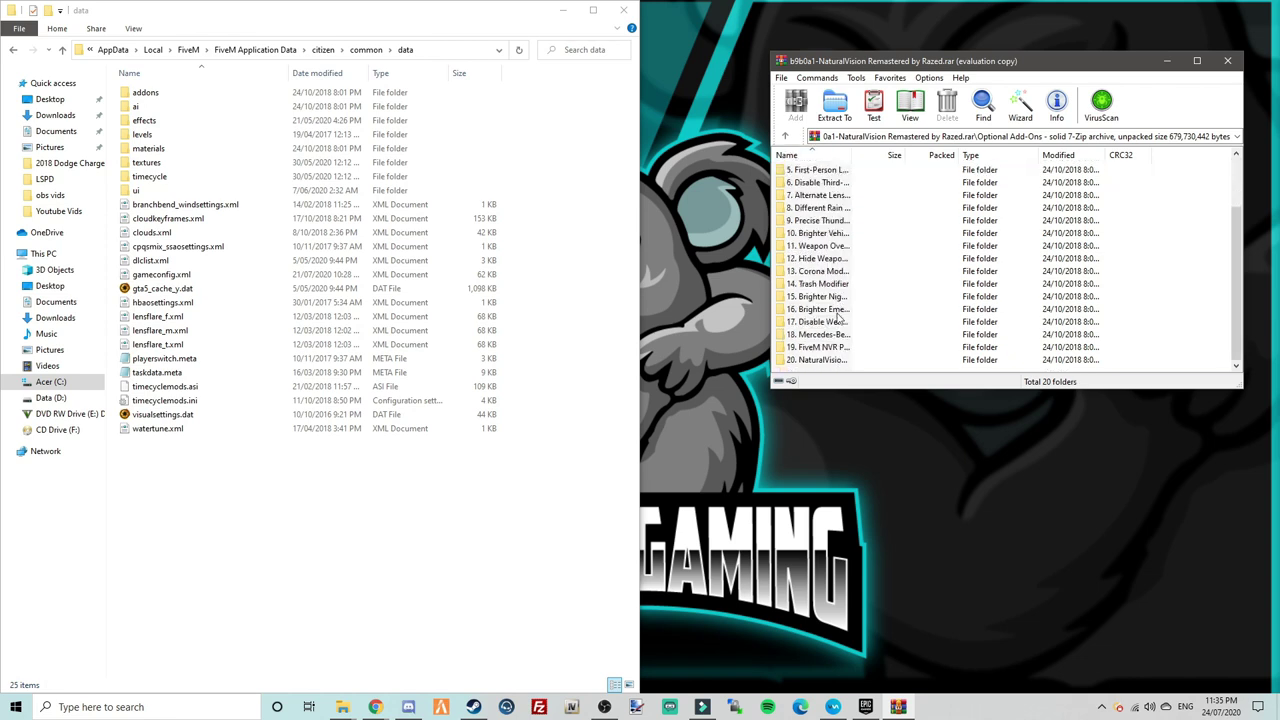
double_click(828, 350)
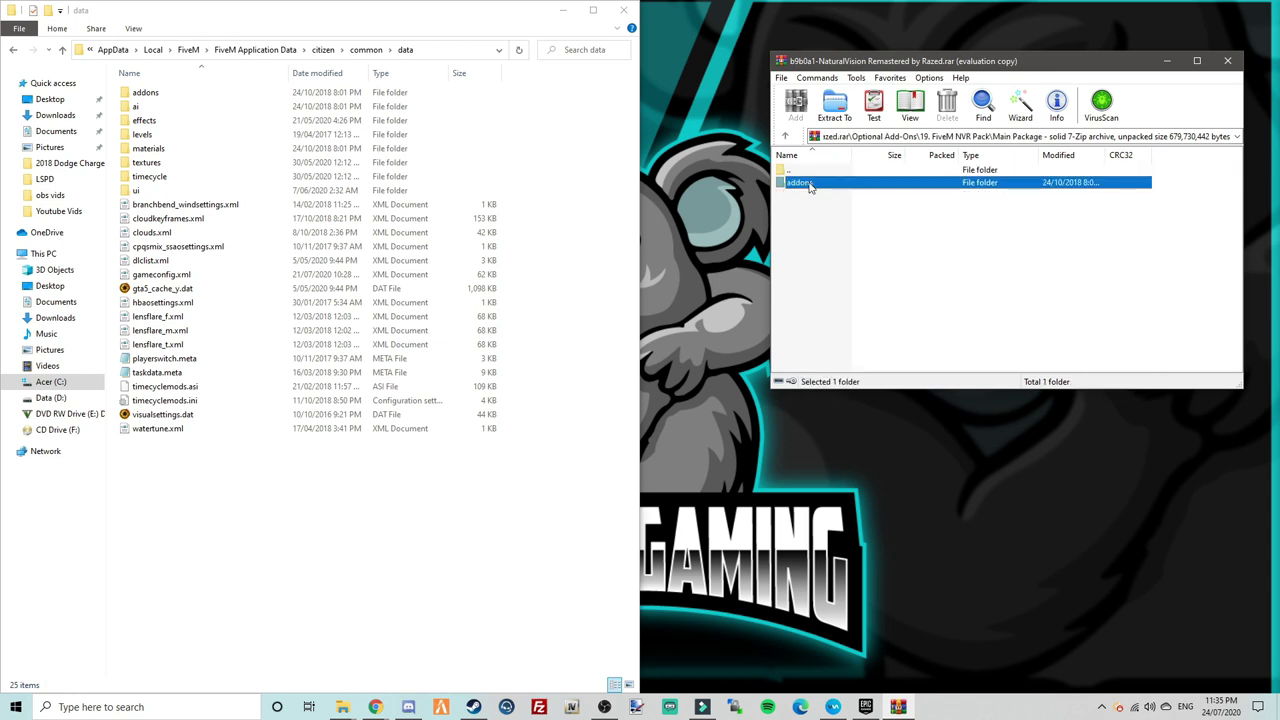
Check the Main Package addons and Brighter Emergency Lights among the pack's optional add-ons
double_click(810, 184)
double_click(814, 171)
double_click(815, 173)
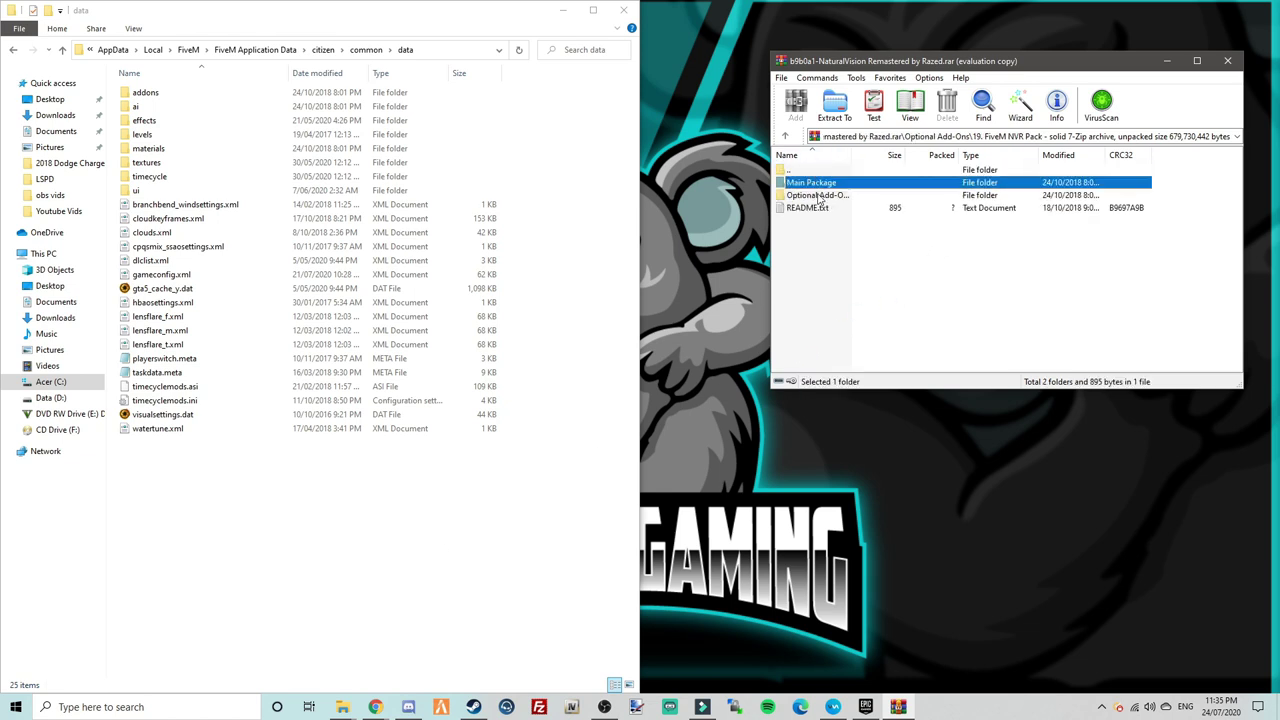
double_click(818, 196)
double_click(818, 183)
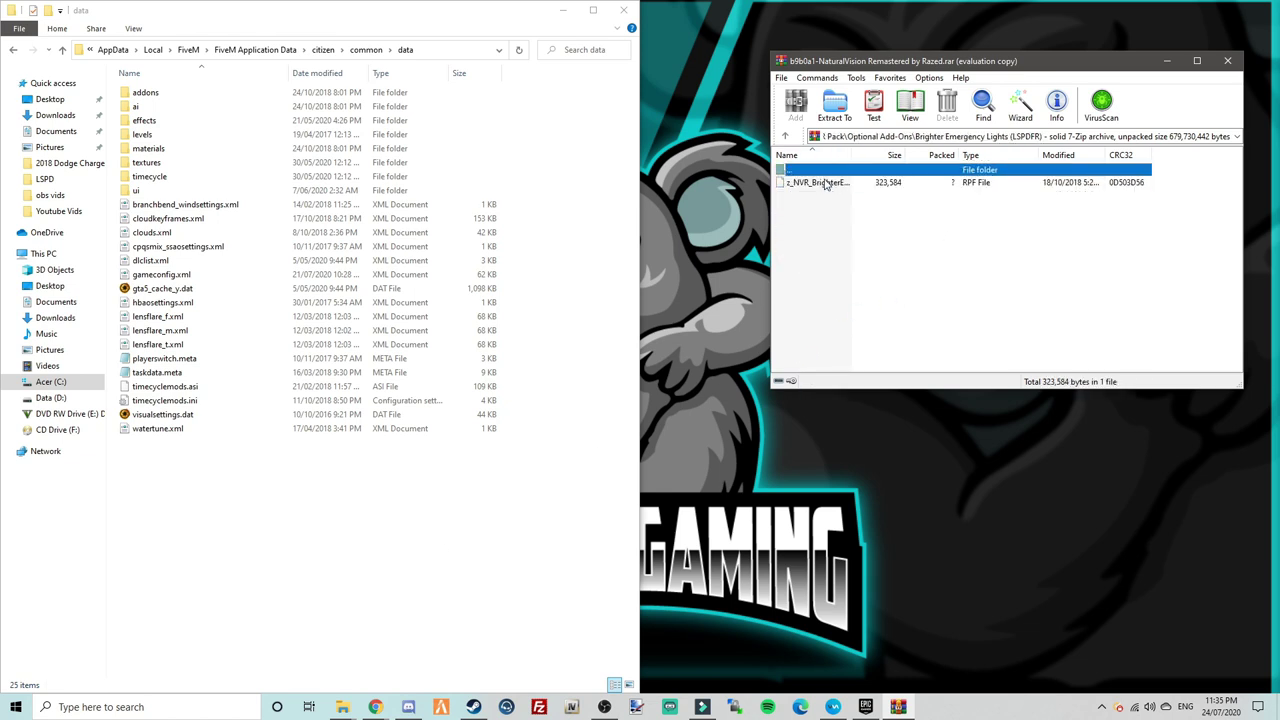
double_click(828, 172)
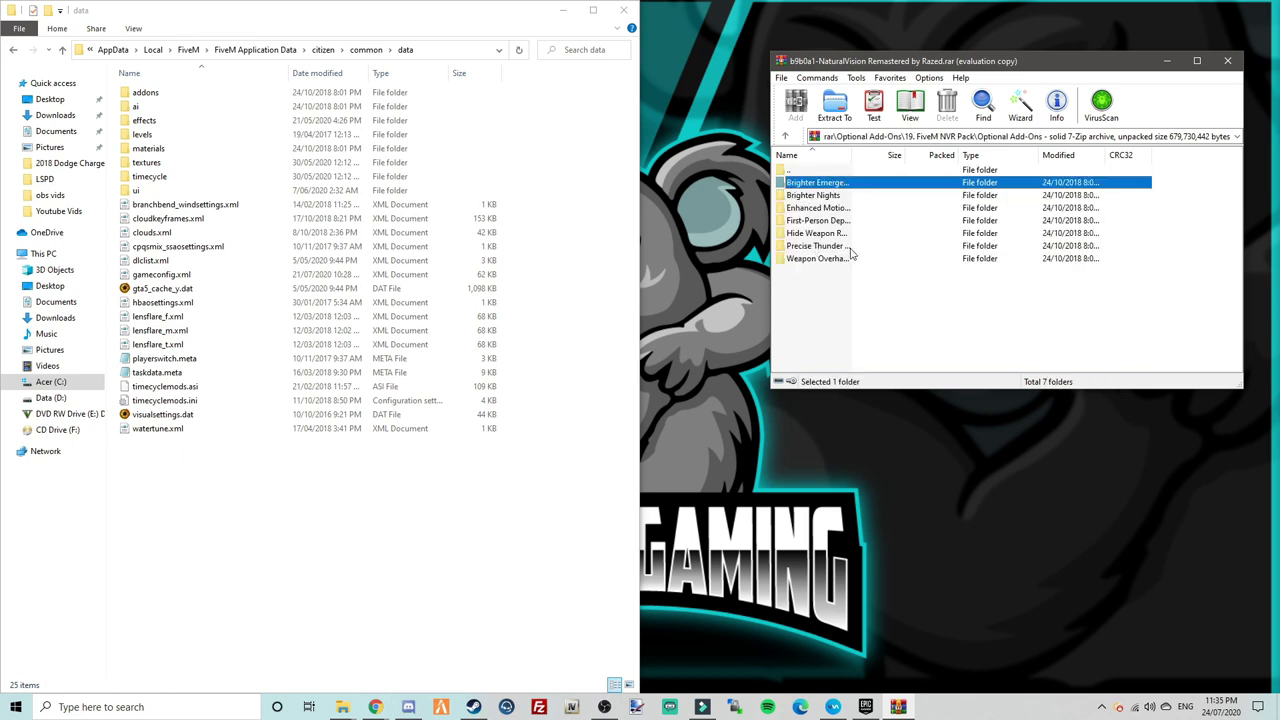